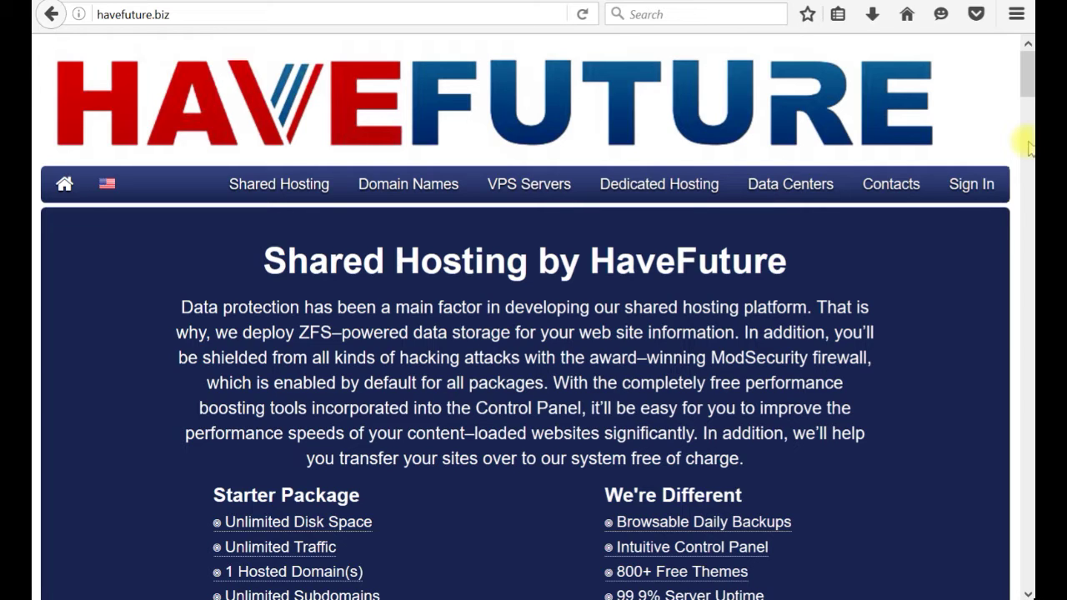
Sign in to the HaveFuture hosting account with the stored credentials and open the SSL Certificates page for the domains.
left_click(971, 184)
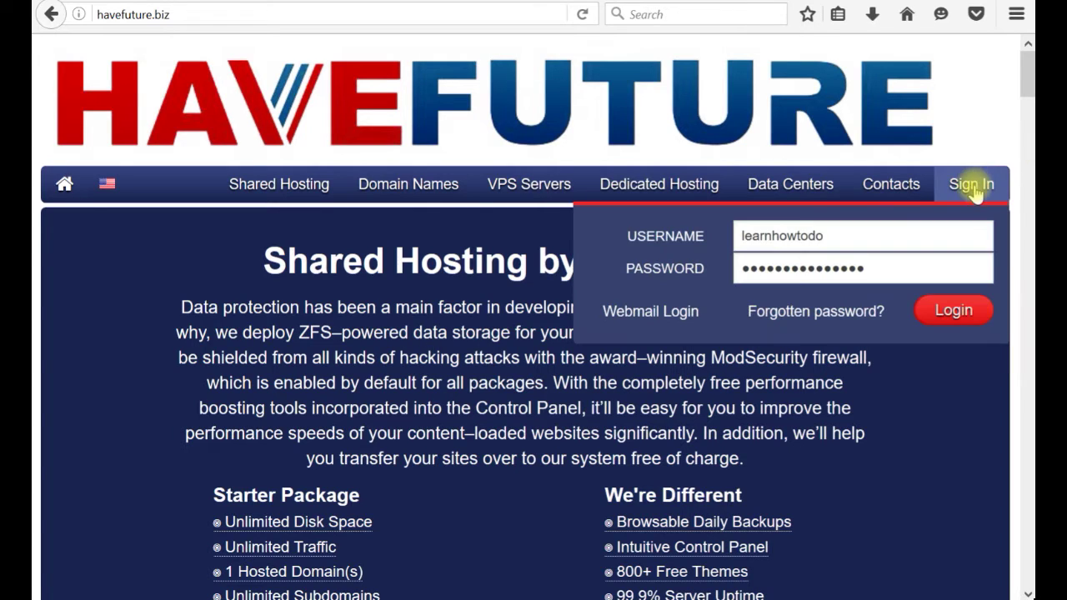
left_click(956, 316)
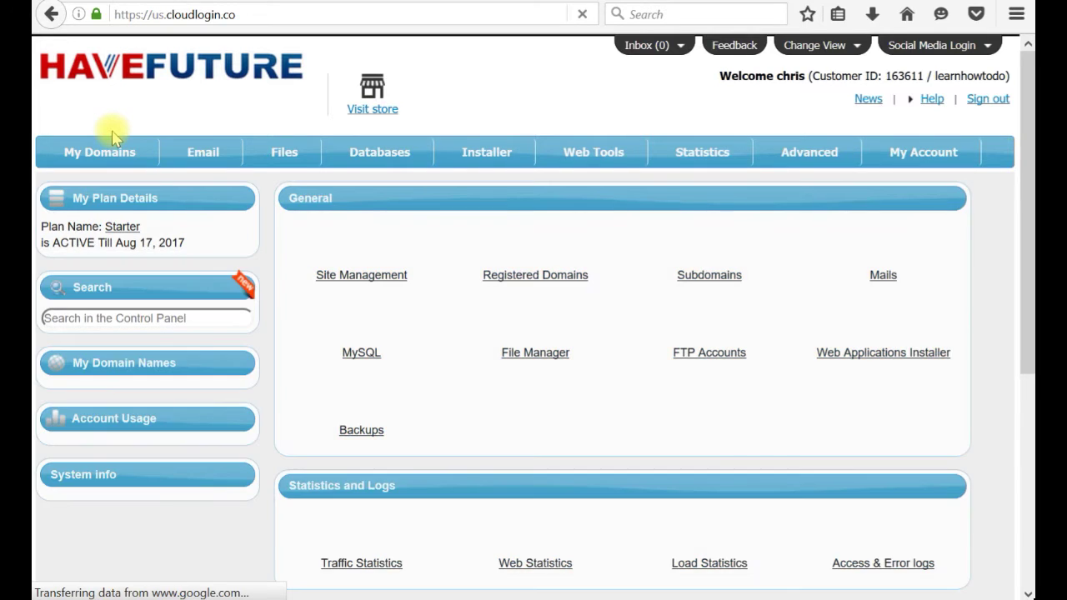
mouse_move(112, 152)
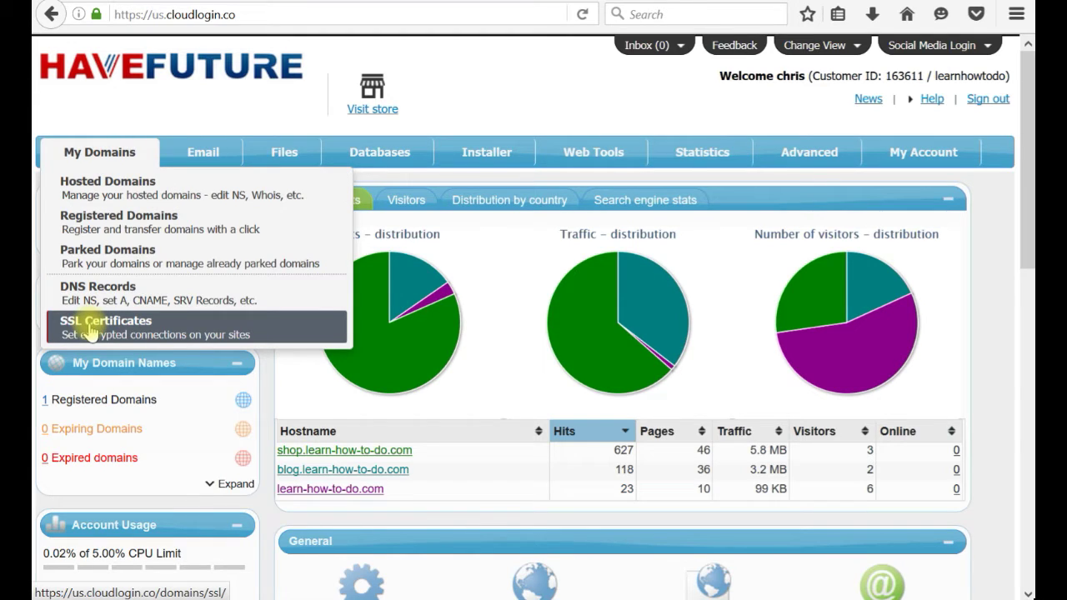
left_click(102, 330)
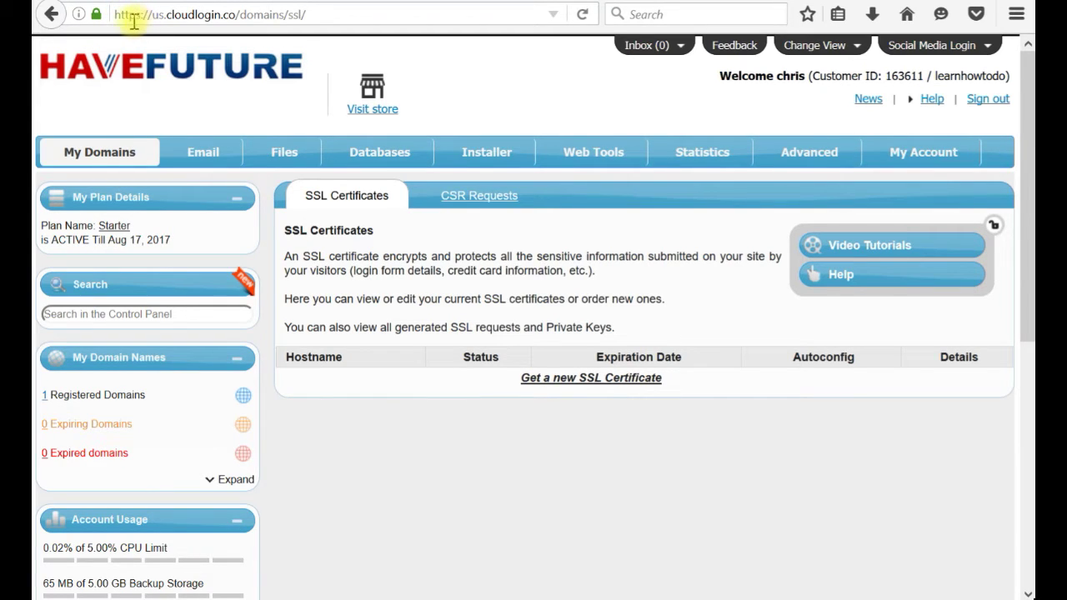
Open the Hosted Domains page and expand learn-how-to-do.com to list its subdomains.
mouse_move(95, 22)
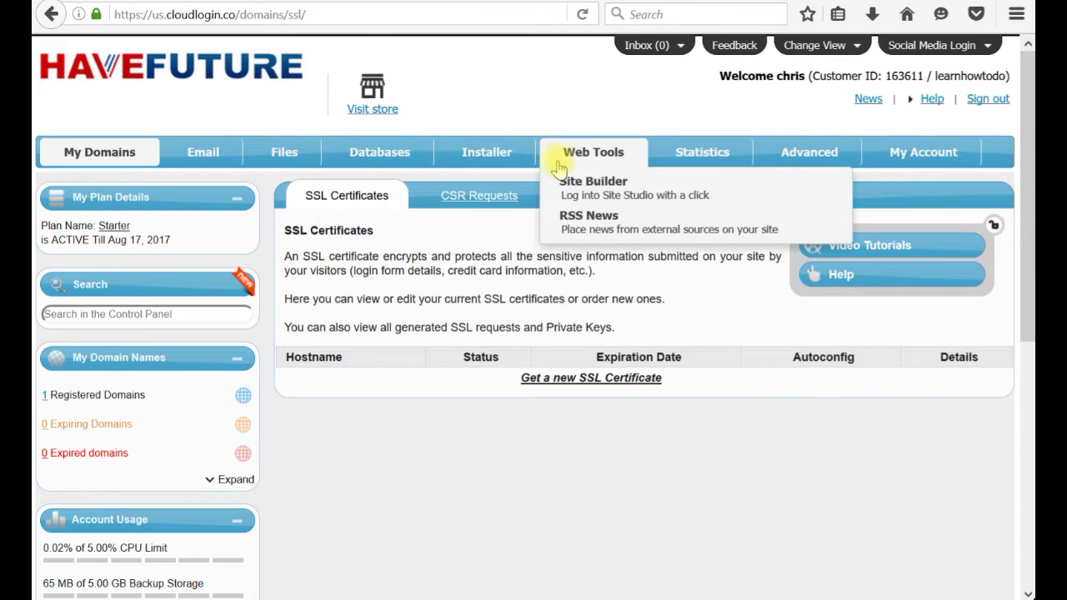
mouse_move(244, 179)
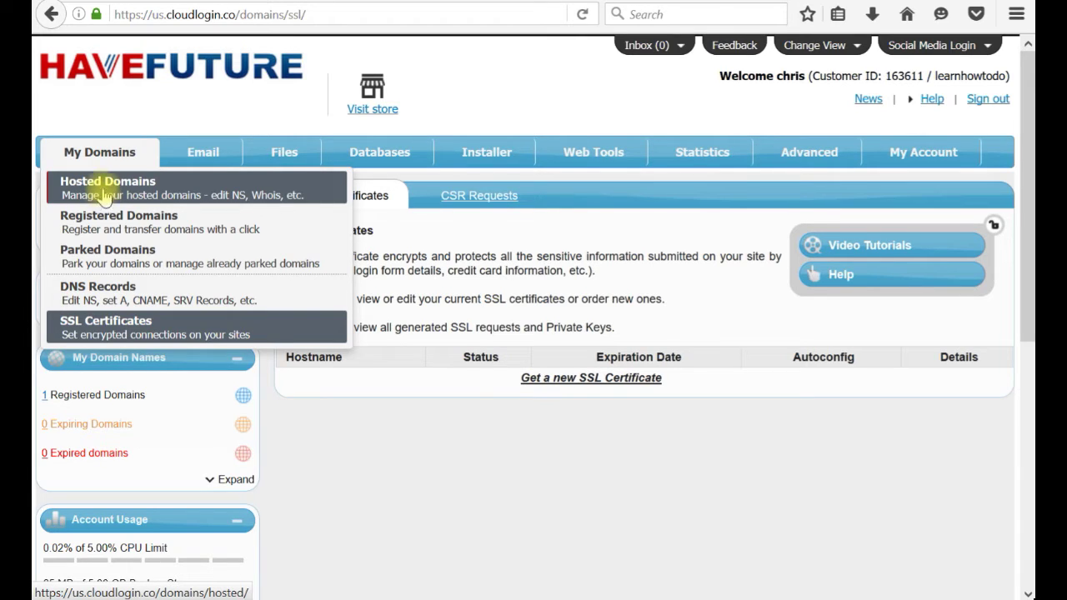
left_click(106, 193)
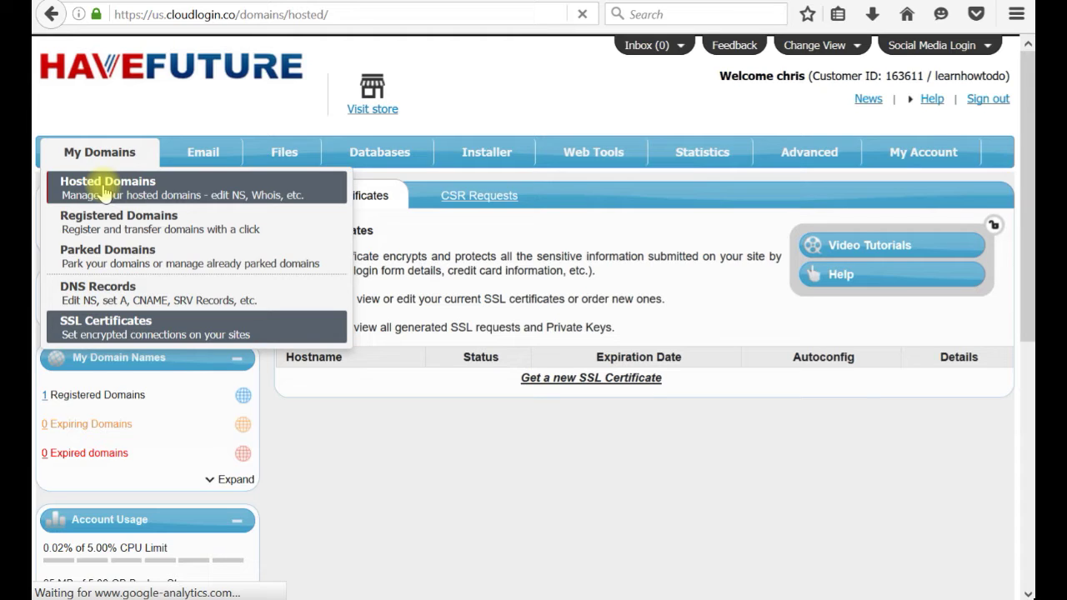
left_click(104, 193)
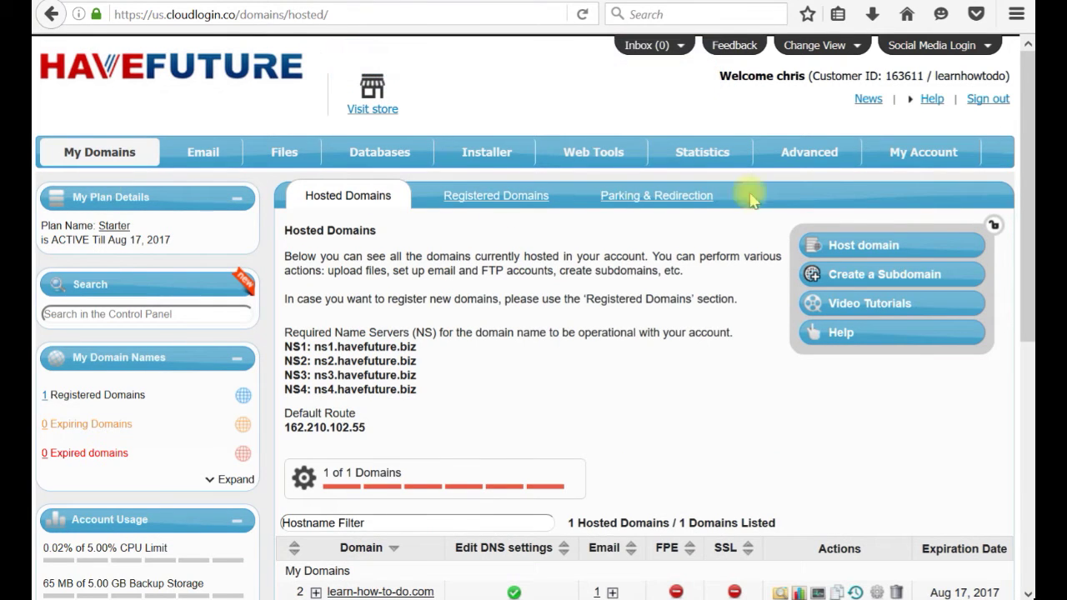
left_click_drag(1026, 166, 1009, 255)
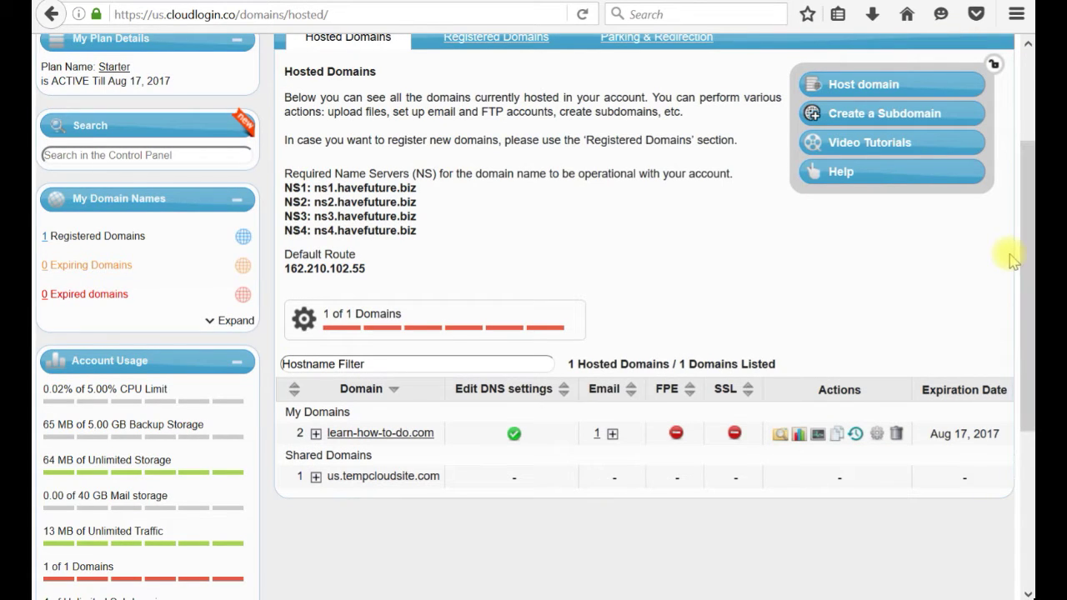
left_click(316, 434)
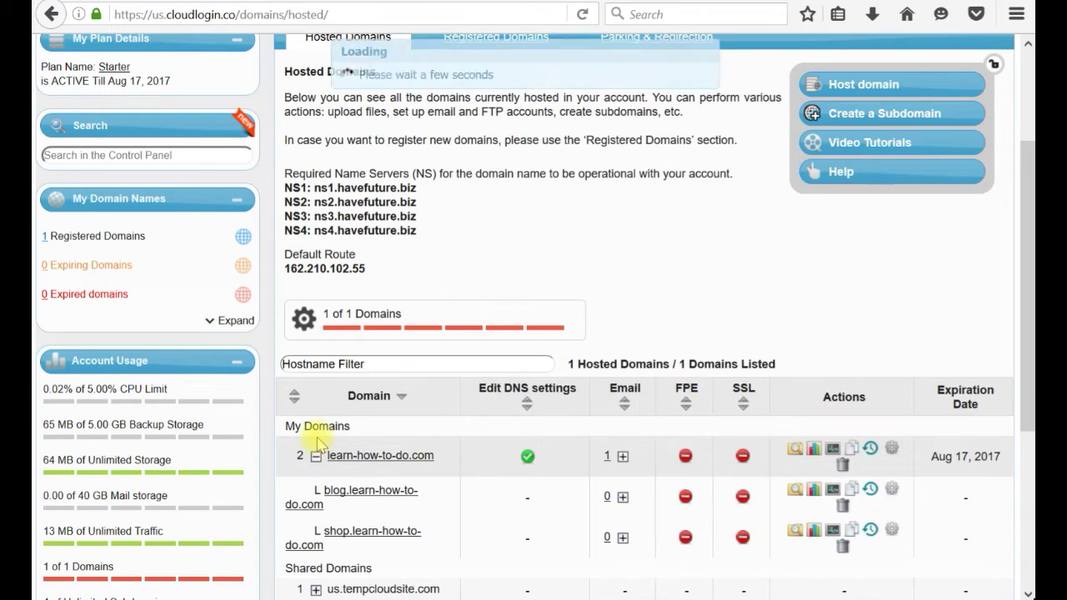
left_click_drag(1031, 368, 1029, 454)
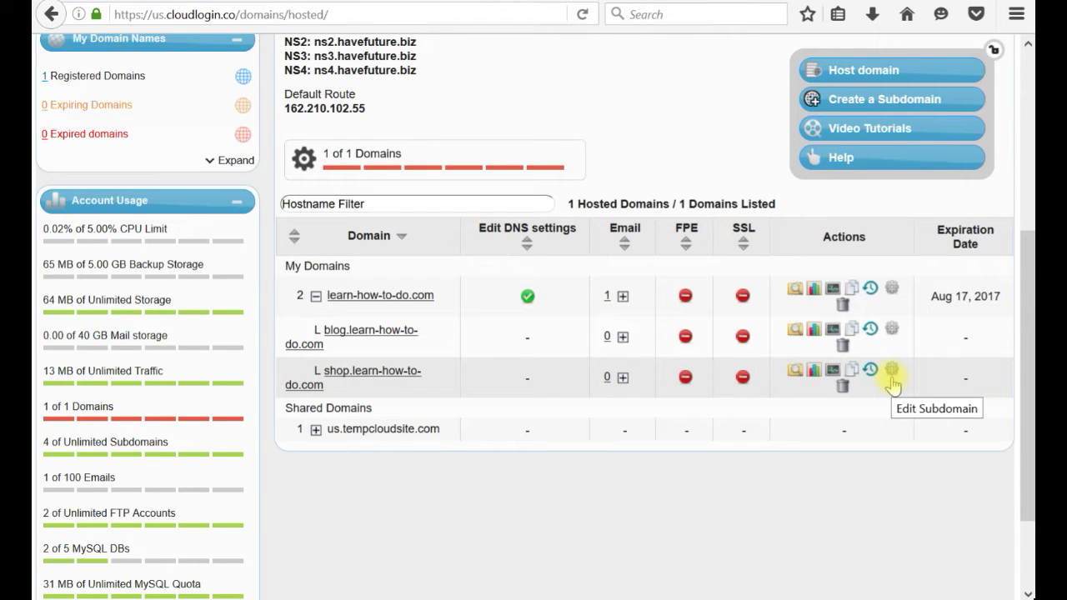
Open shop.learn-how-to-do.com in a new browser tab.
key("ctrl+t")
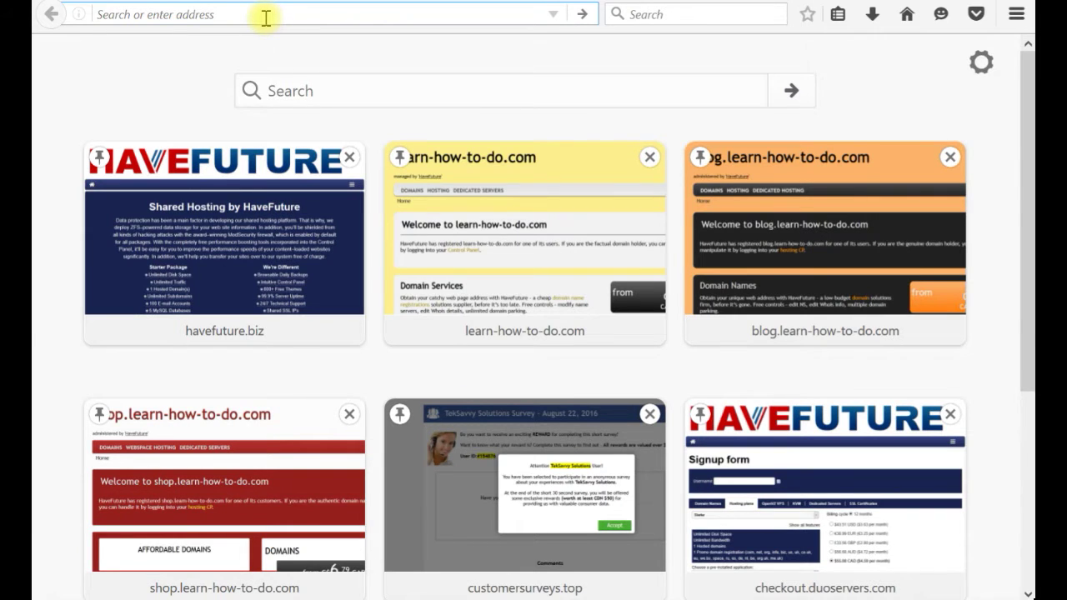
type("shop.learn-how-to-do.com/")
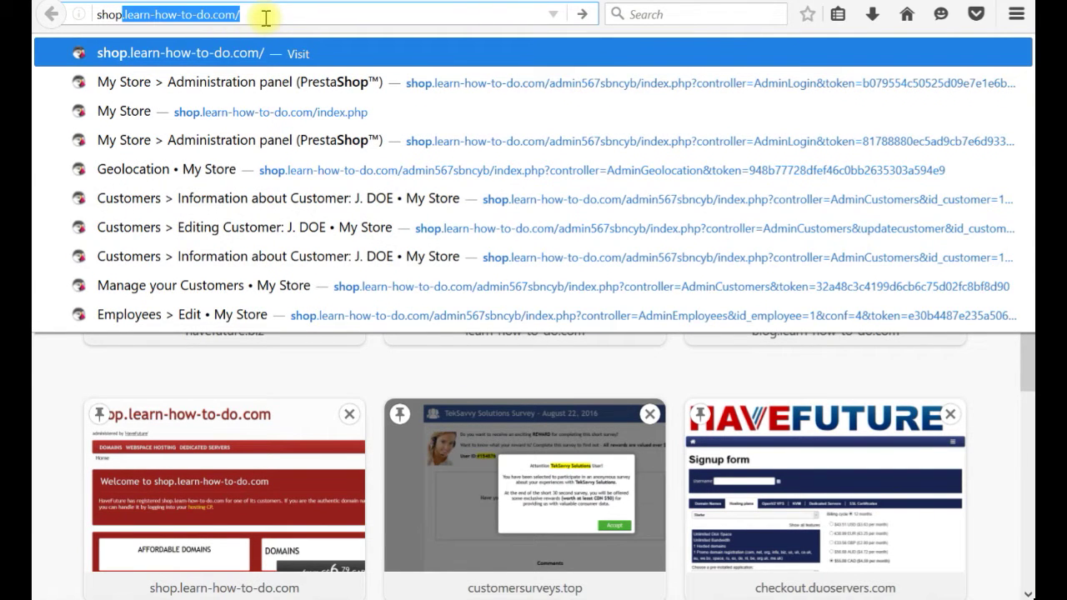
key("Return")
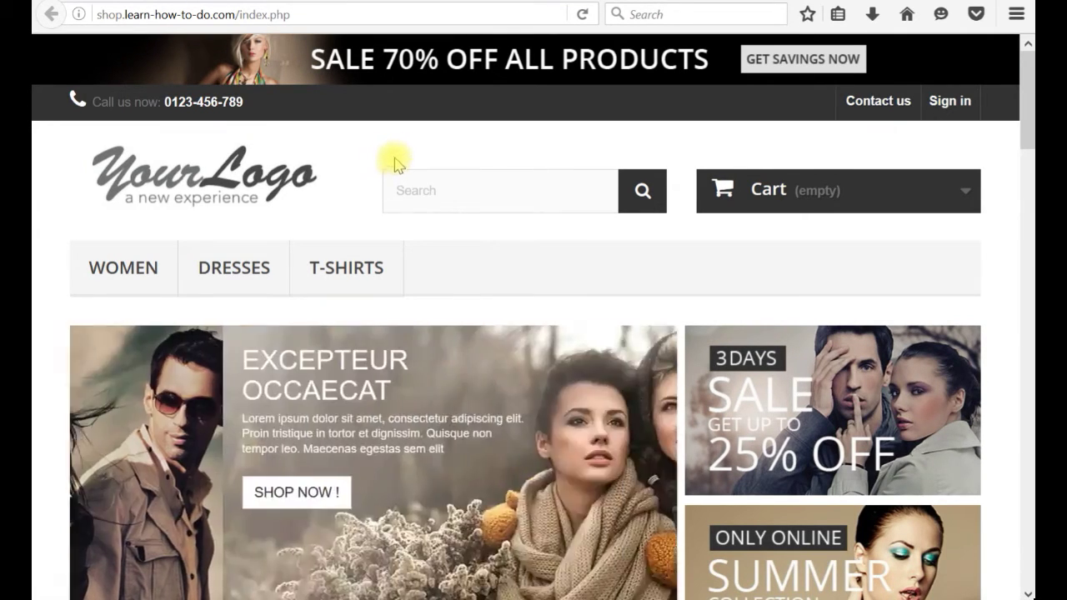
left_click(101, 15)
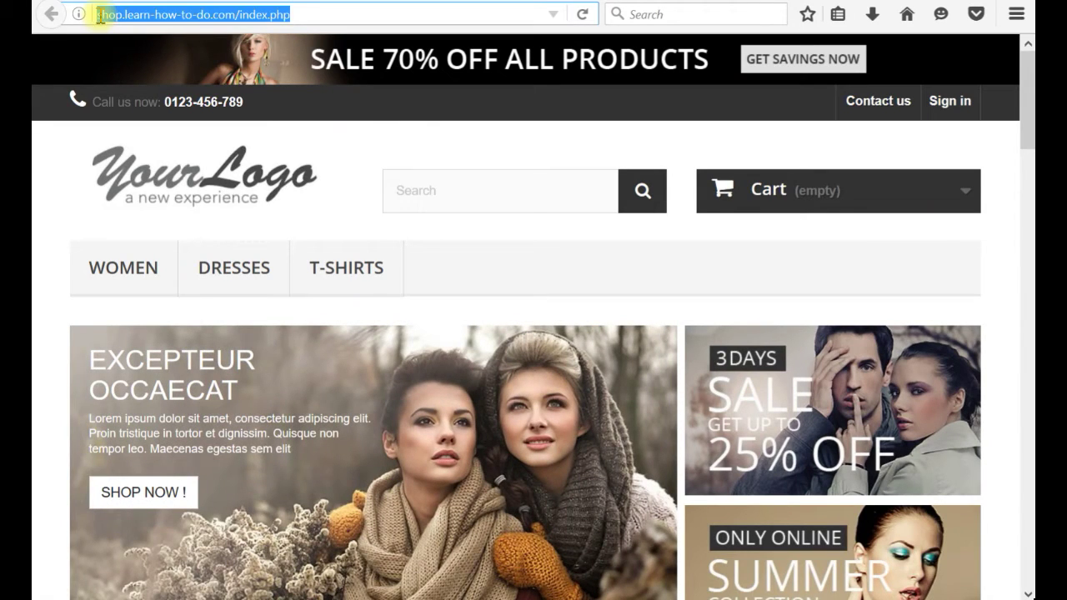
left_click(90, 13)
type("https")
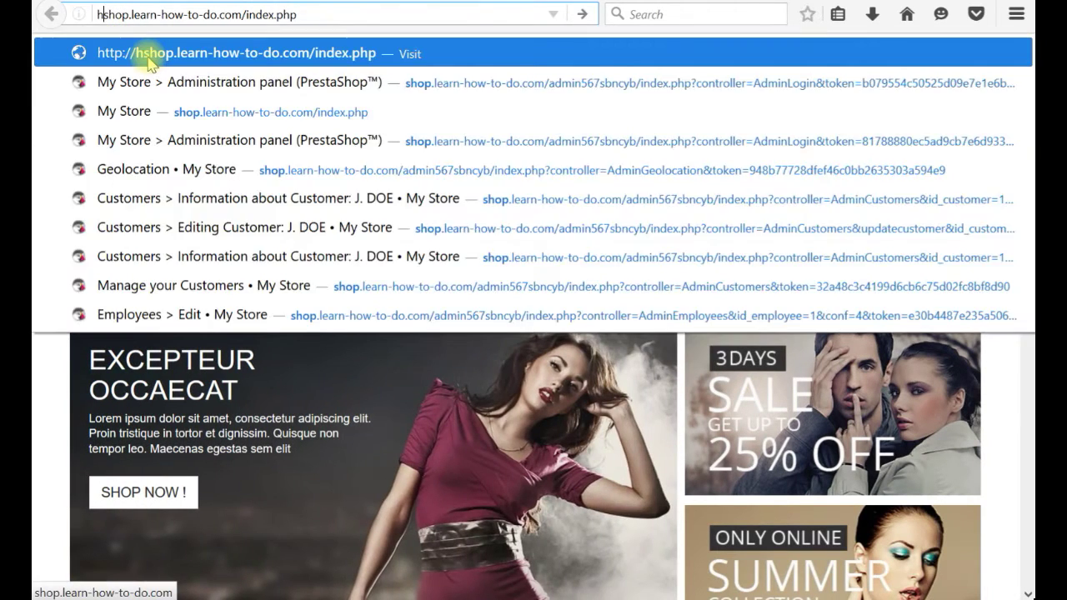
type("://")
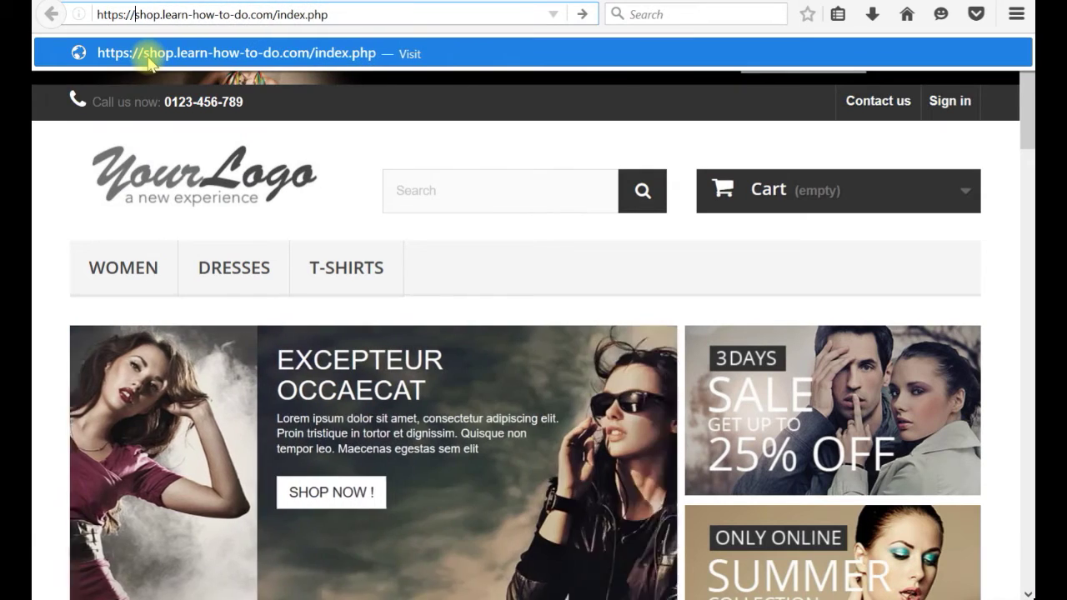
key("Return")
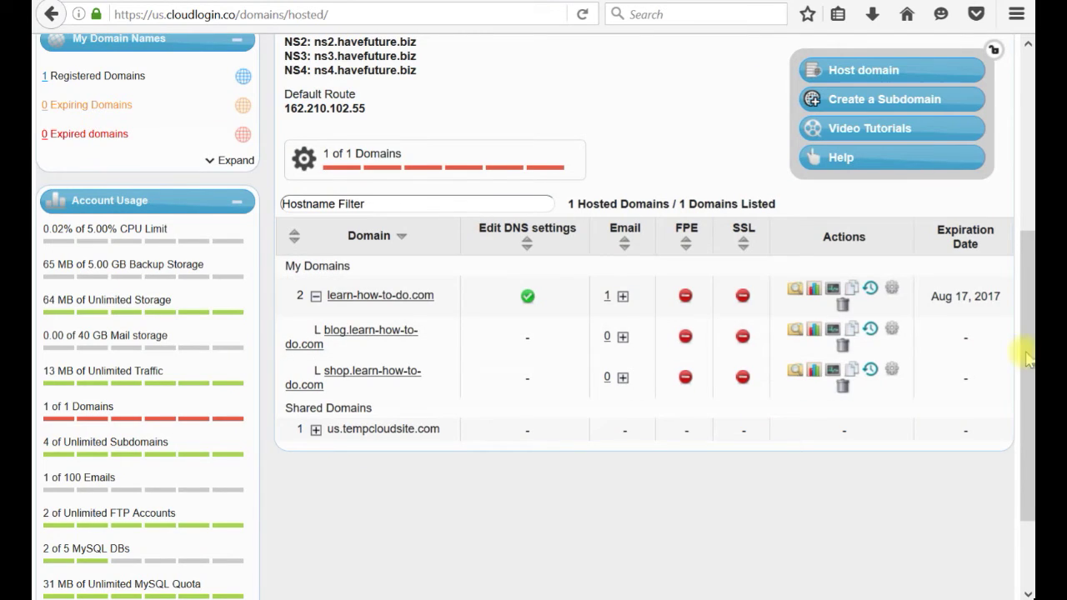
Edit the shop.learn-how-to-do.com subdomain, set its SSL option to Generate Self-signed SSL Certificate, and try to save the host settings.
left_click_drag(1023, 357, 1029, 309)
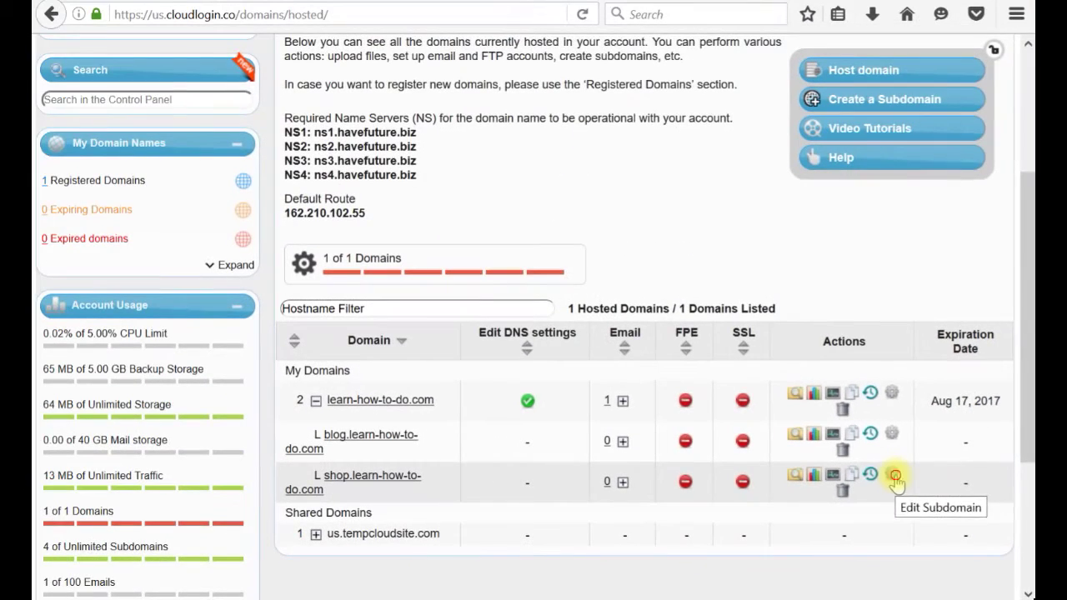
left_click(775, 351)
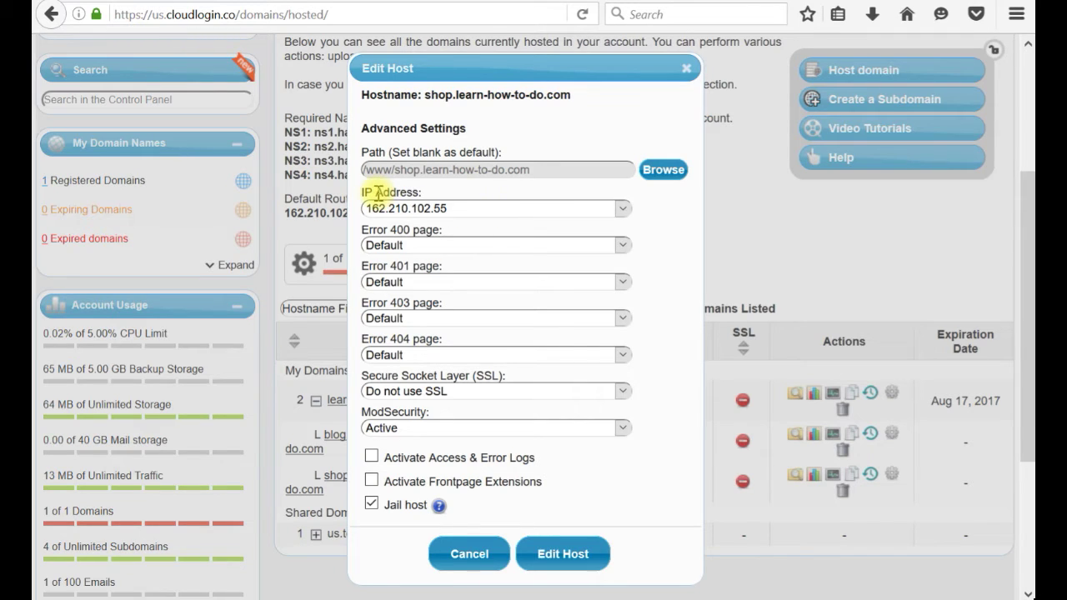
left_click(435, 212)
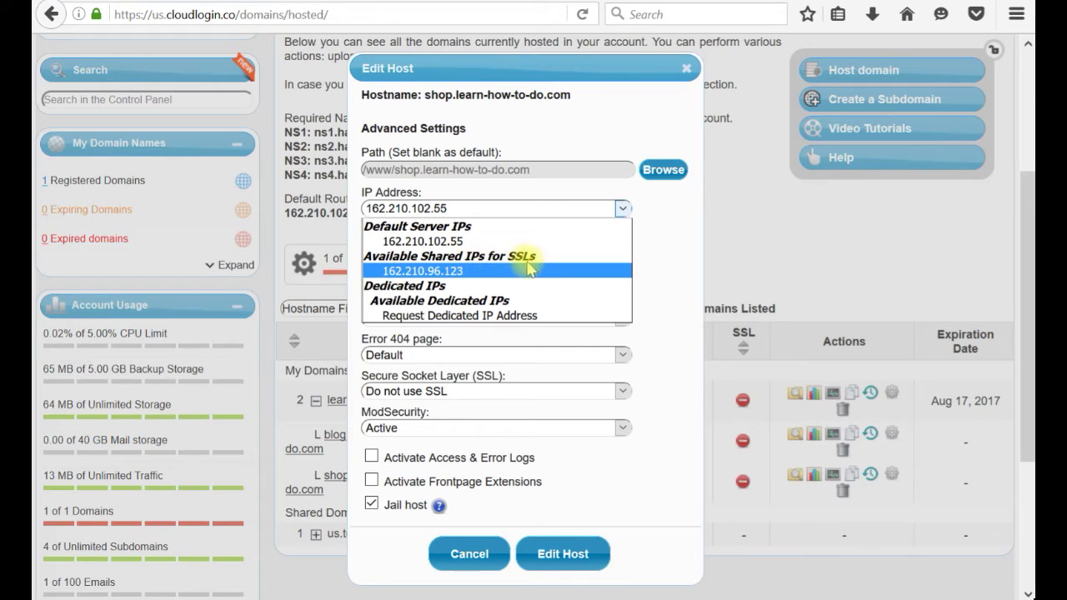
left_click(624, 209)
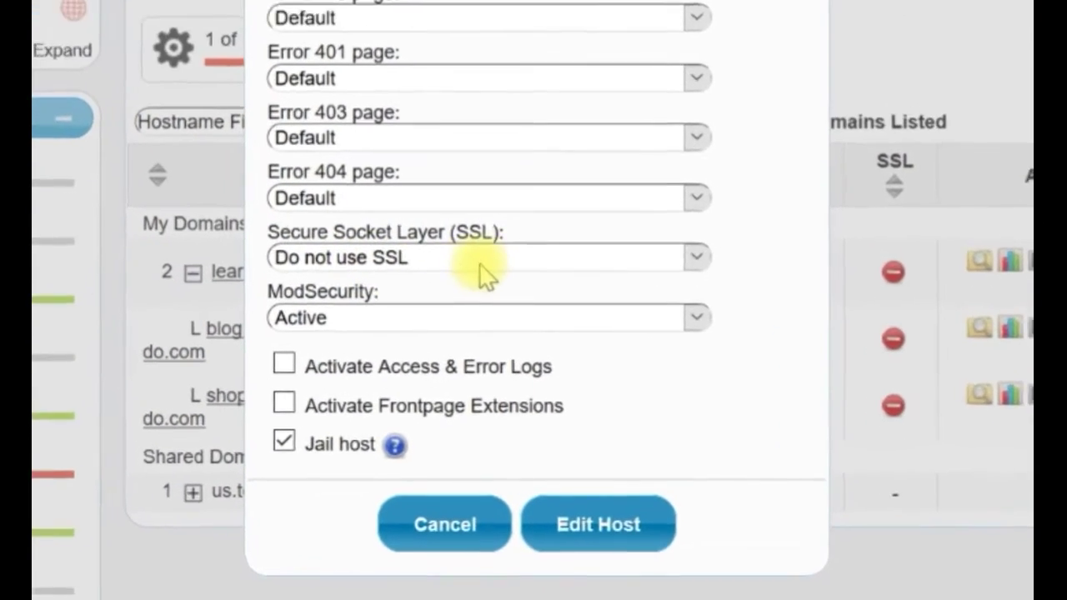
left_click(483, 266)
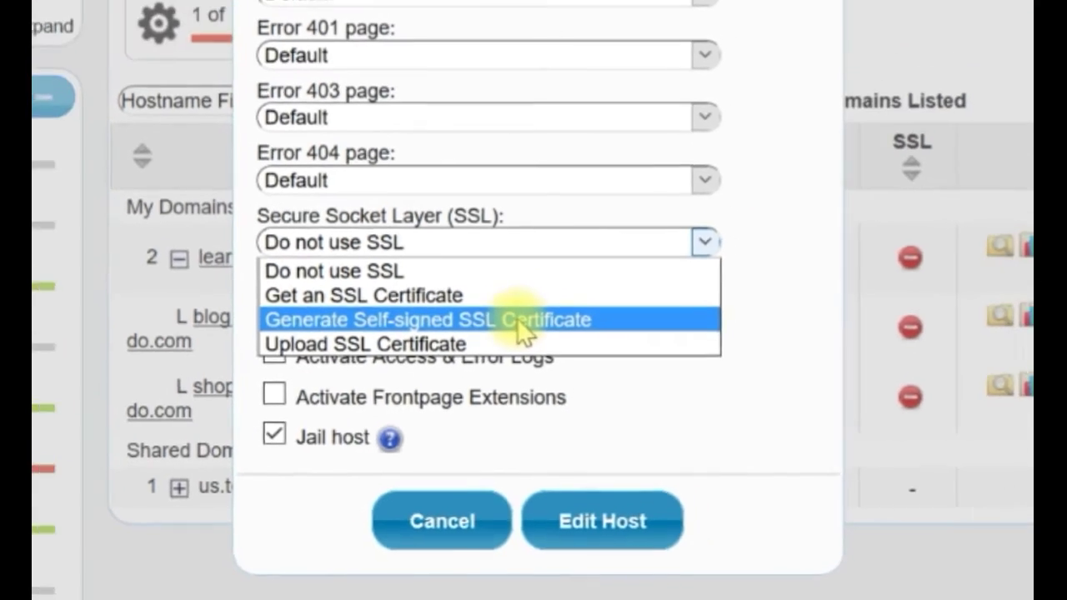
left_click(520, 321)
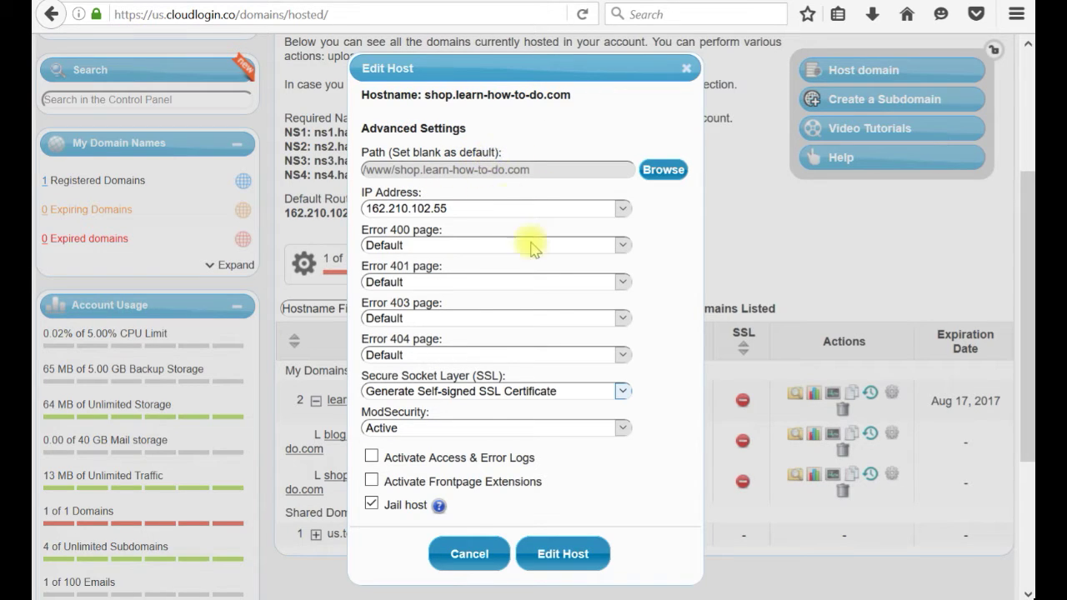
left_click(565, 559)
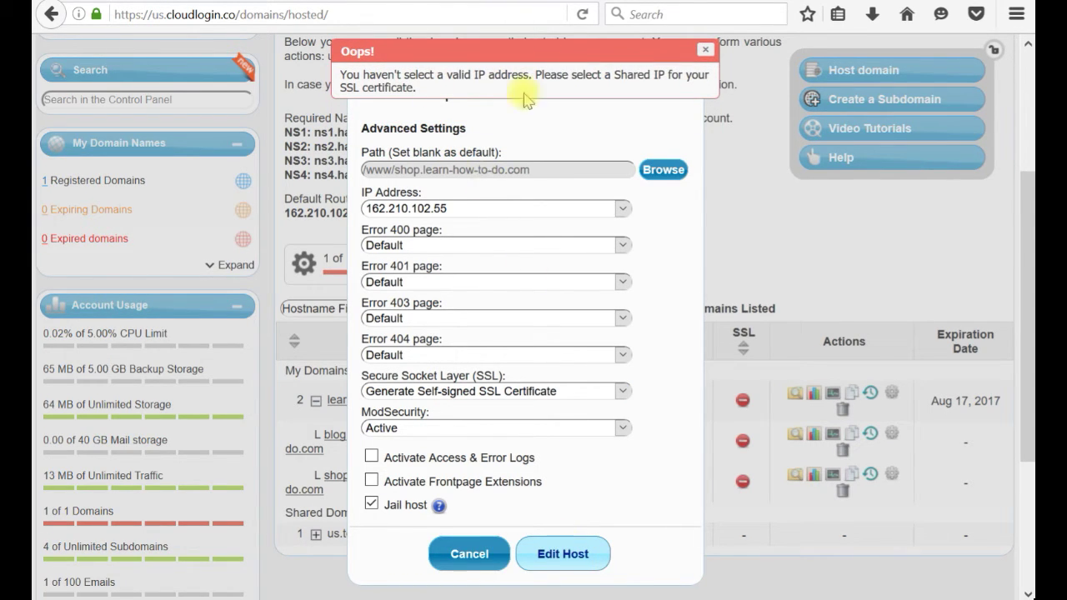
Set the host's IP address to the shared SSL IP 162.210.96.123 and save the subdomain settings.
left_click(482, 217)
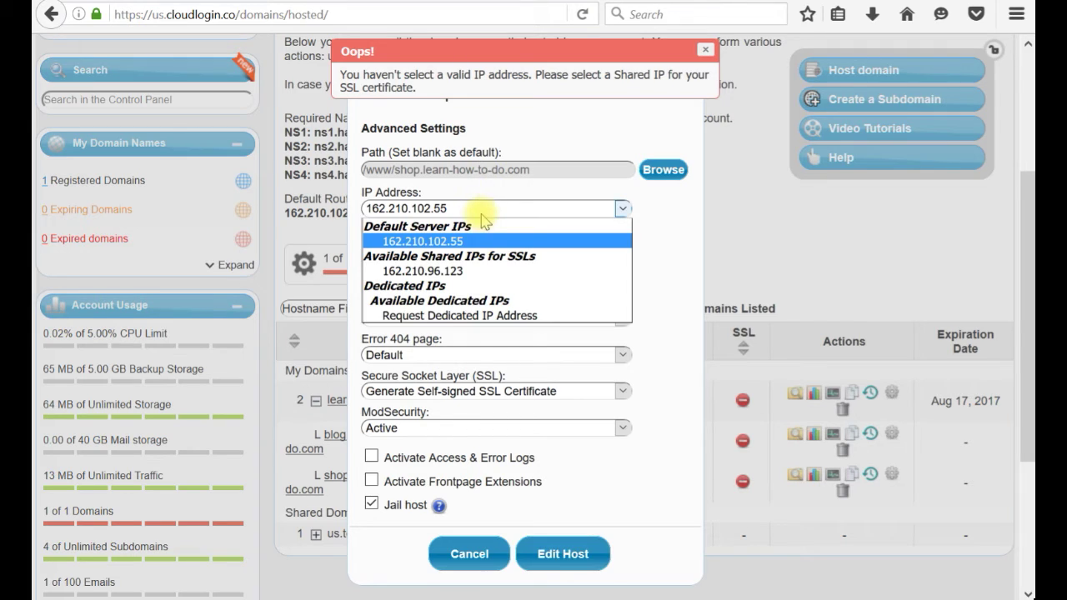
left_click(456, 271)
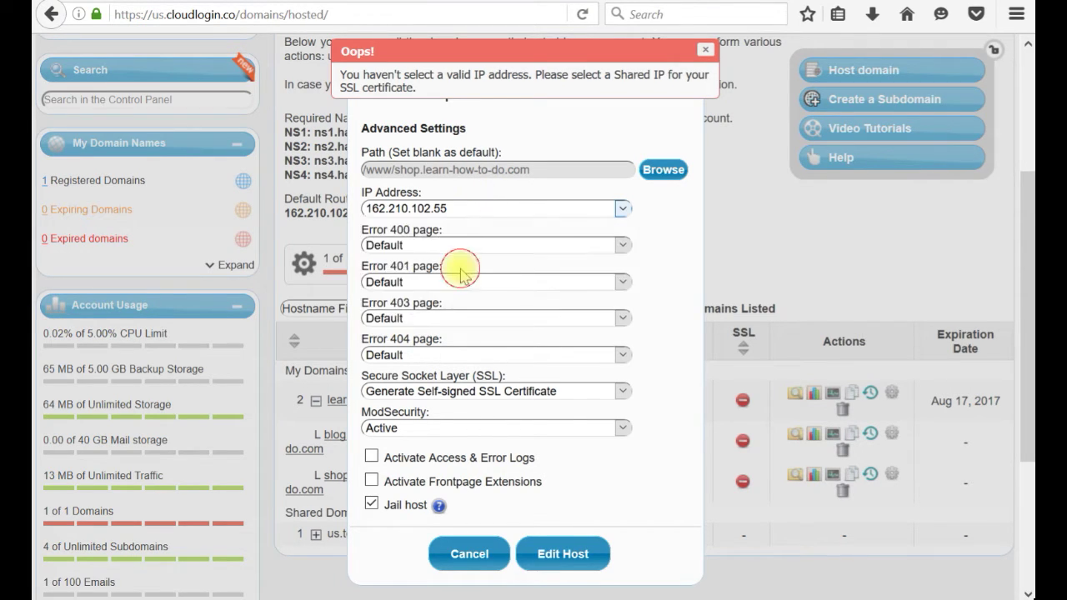
left_click(420, 209)
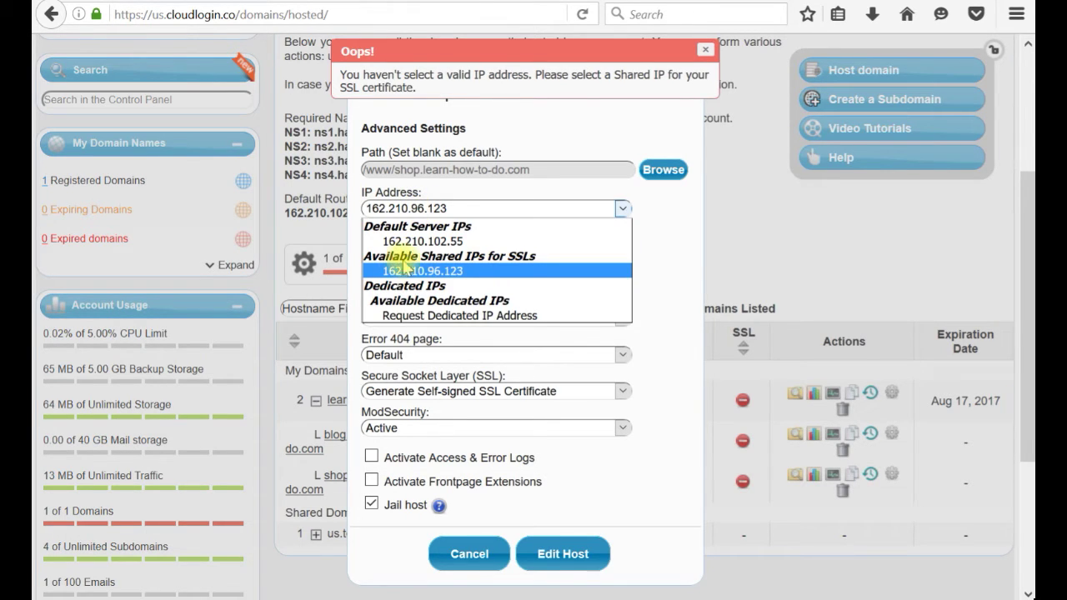
left_click(454, 271)
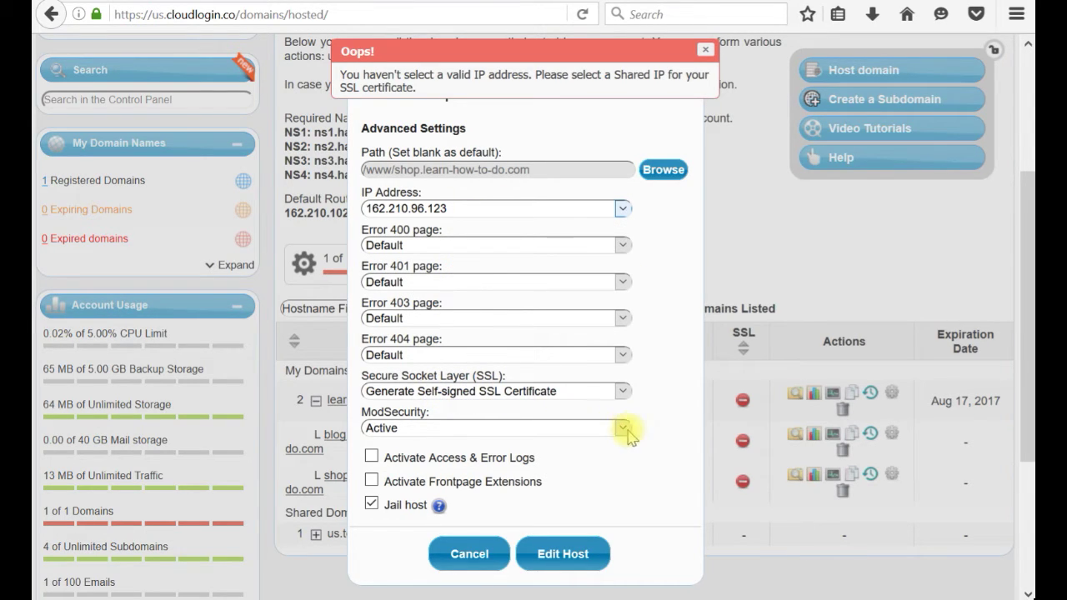
left_click(563, 555)
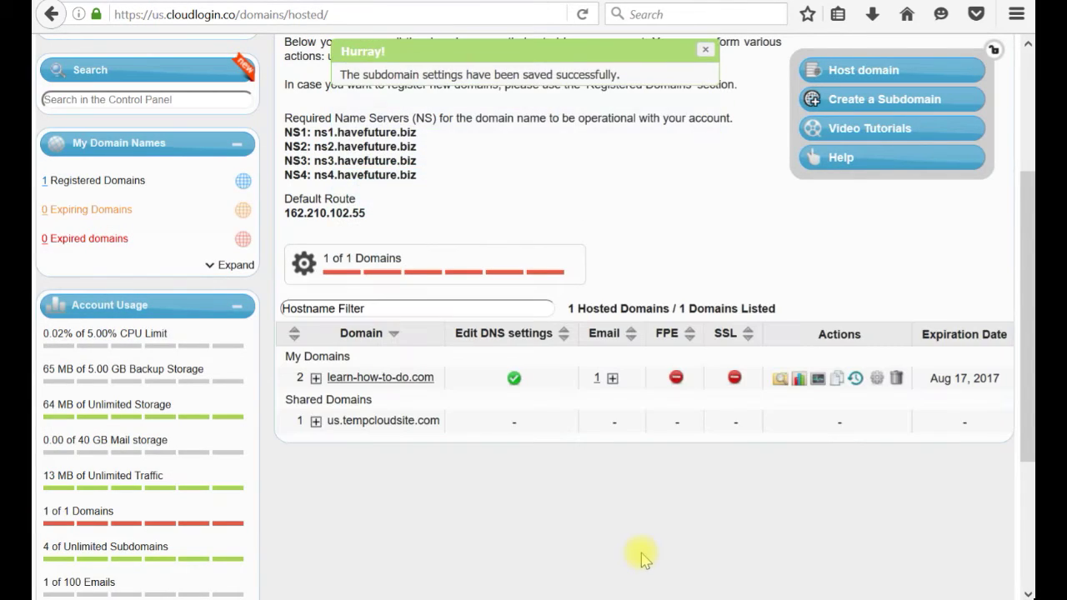
Expand learn-how-to-do.com in the hosted domains list and check the SSL status of the shop subdomain.
left_click(315, 379)
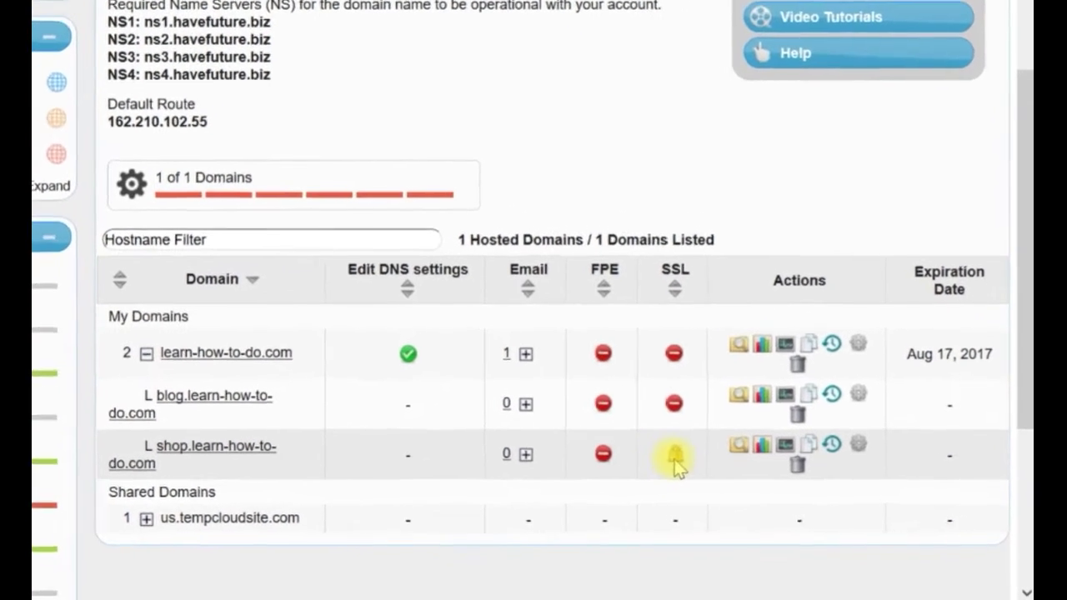
mouse_move(677, 465)
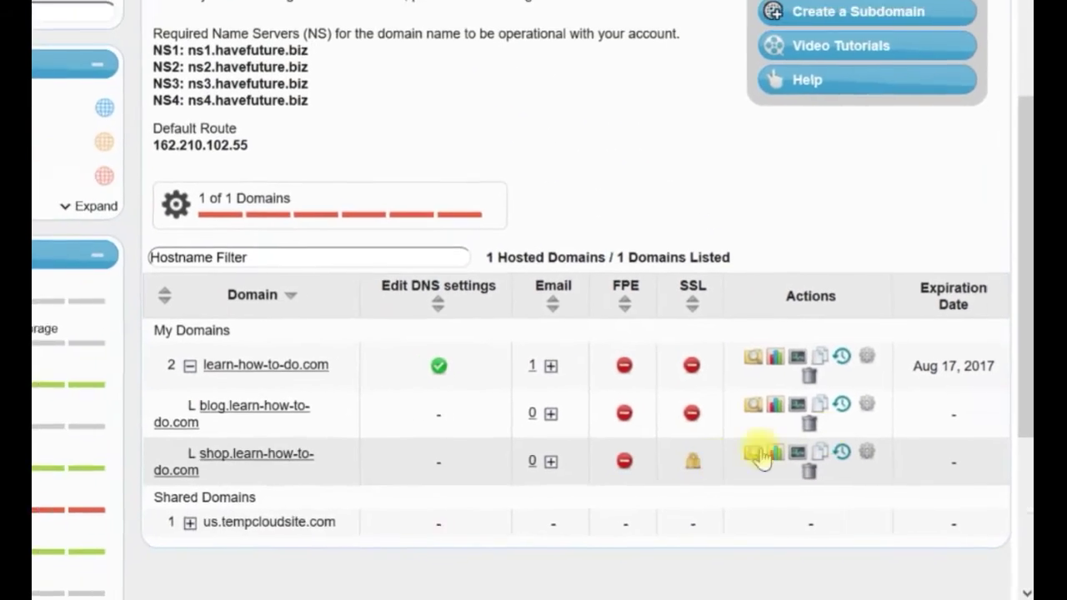
scroll(1009, 303, "up", 5)
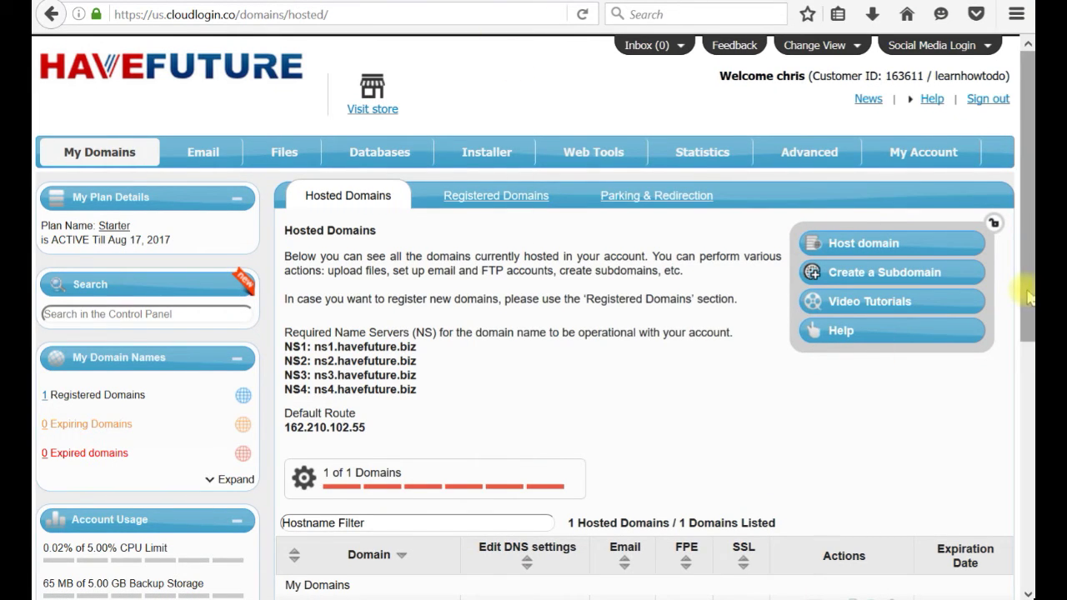
scroll(1021, 338, "down", 1)
scroll(1021, 338, "down", 2)
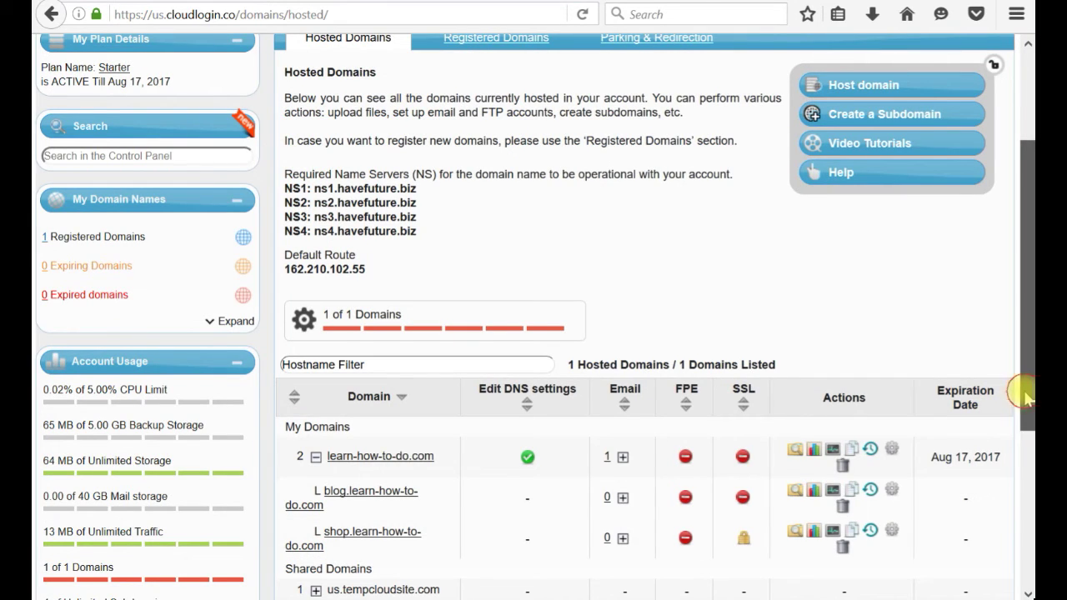
left_click_drag(1026, 392, 1029, 277)
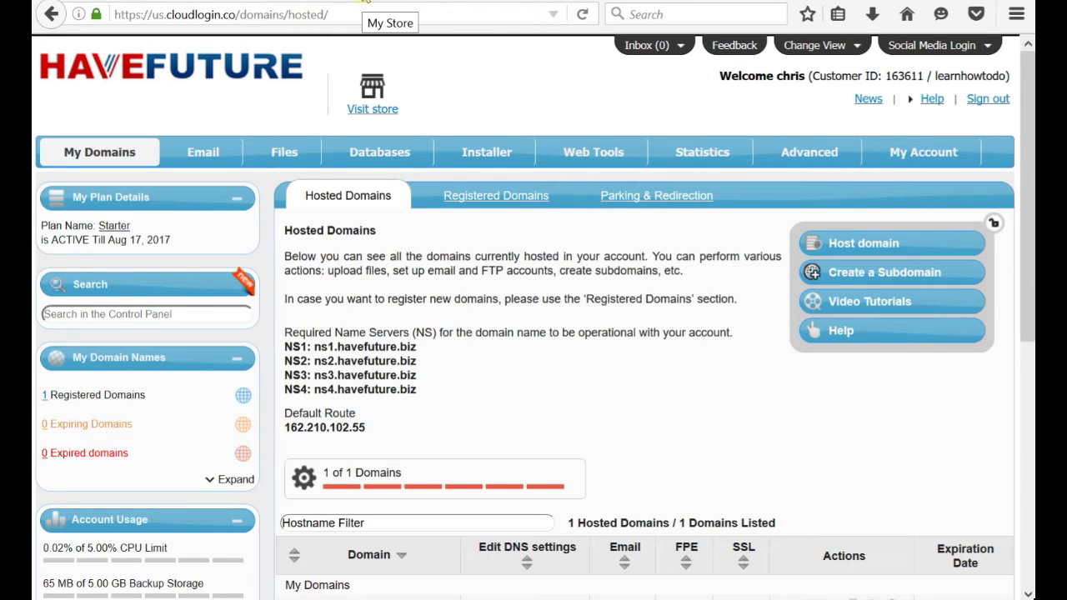
left_click(365, 2)
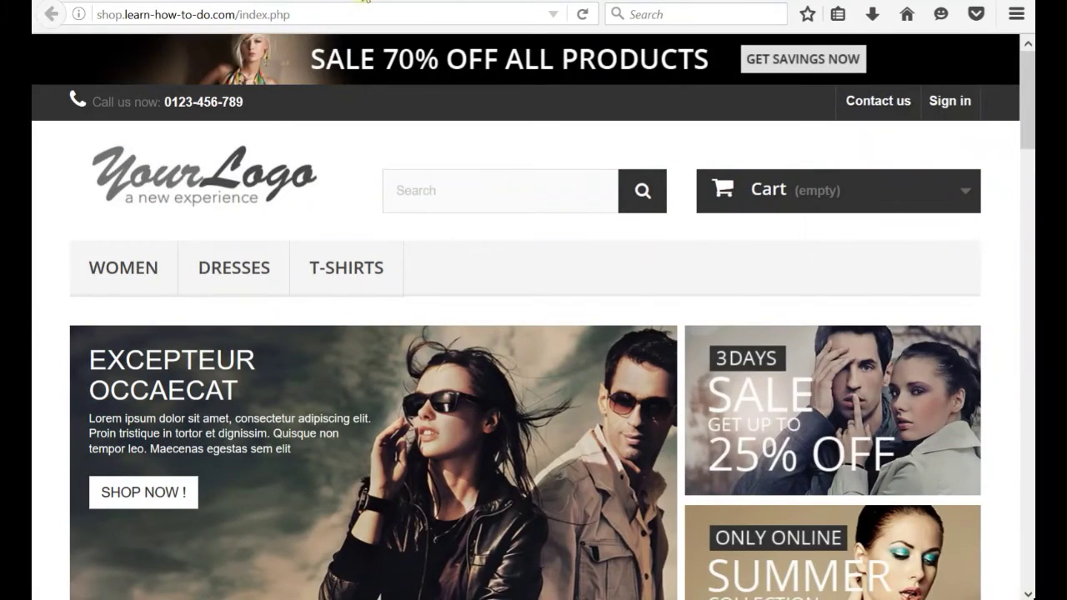
left_click(317, 16)
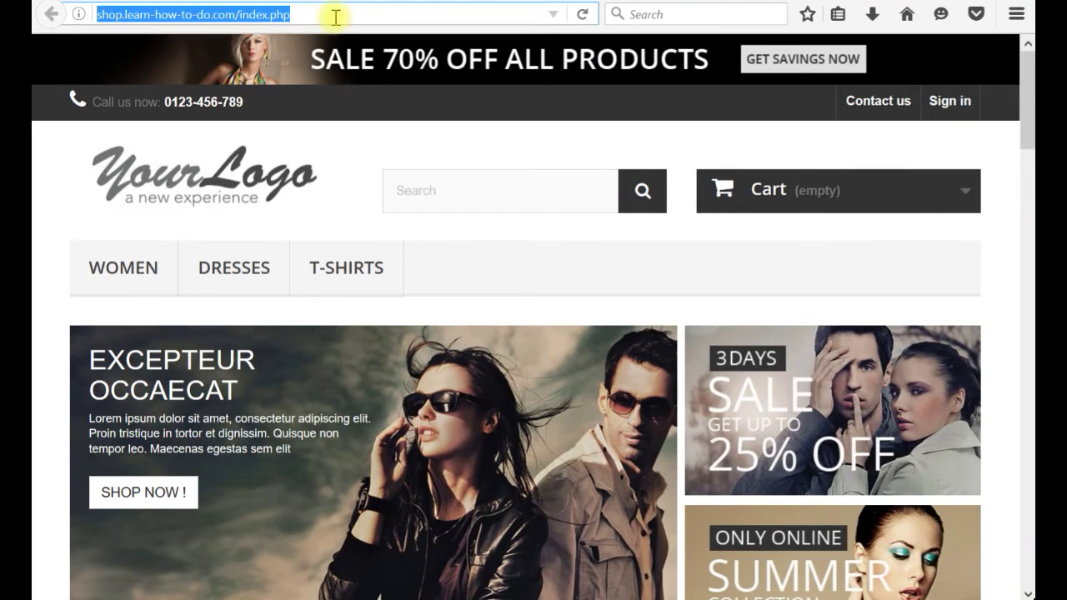
left_click(103, 15)
type("https")
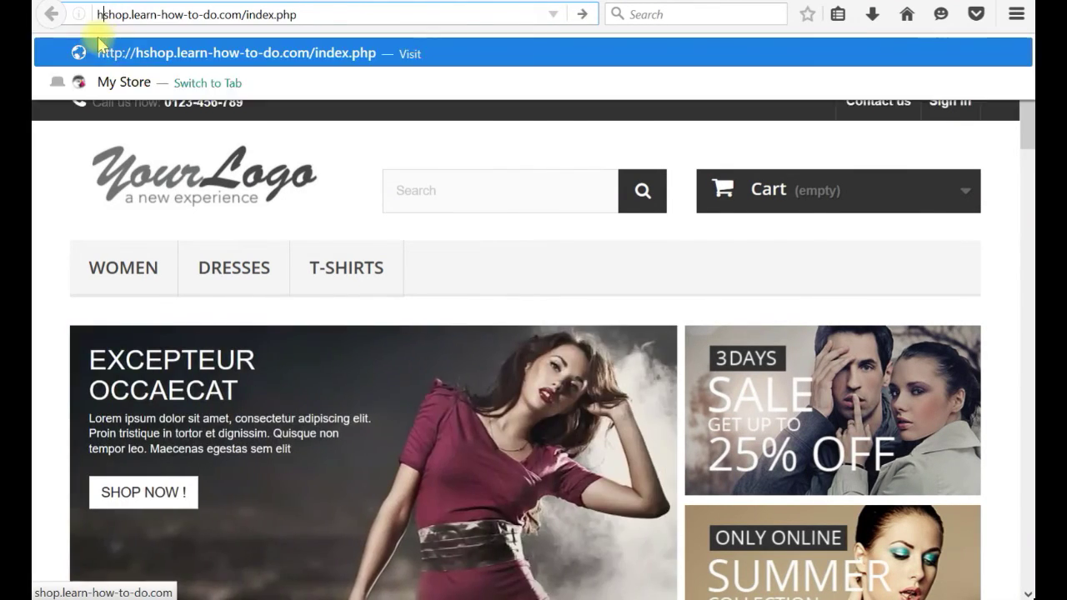
type("://")
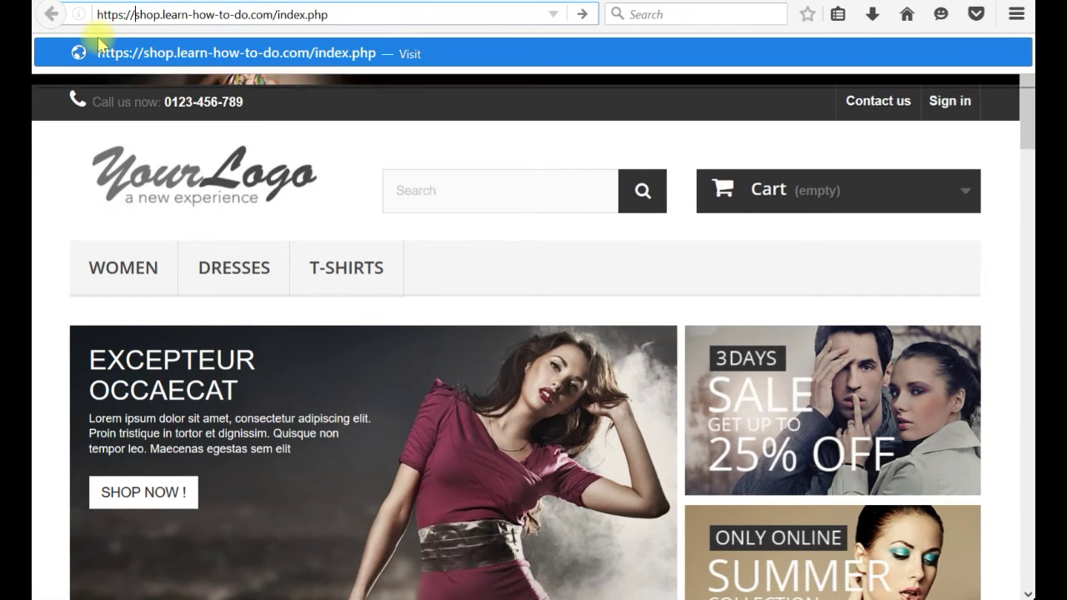
key("Return")
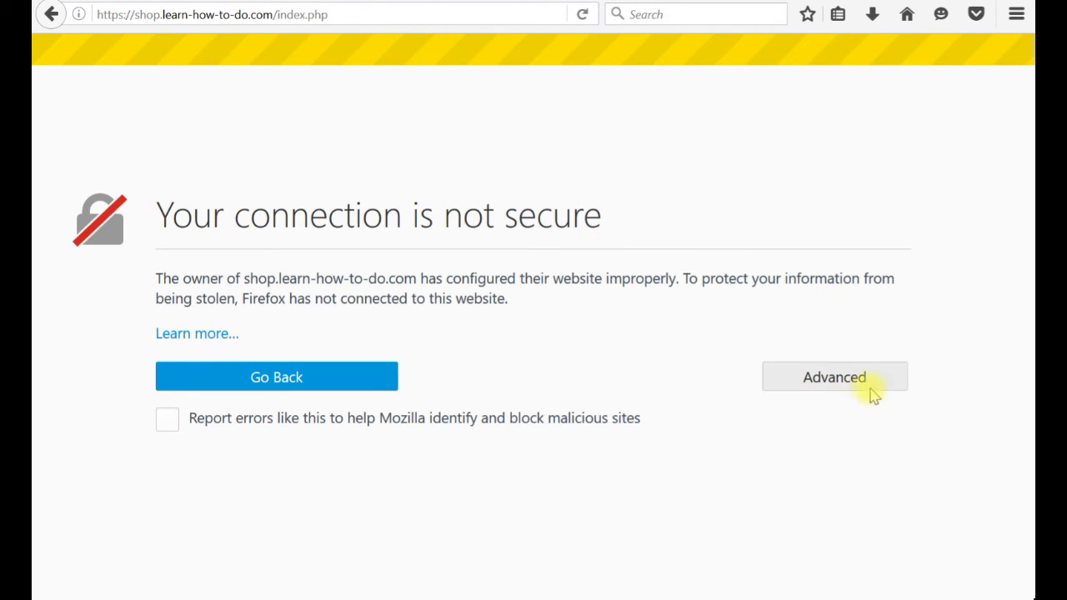
Add and confirm a permanently stored security exception for the self-signed certificate of shop.learn-how-to-do.com.
left_click(841, 379)
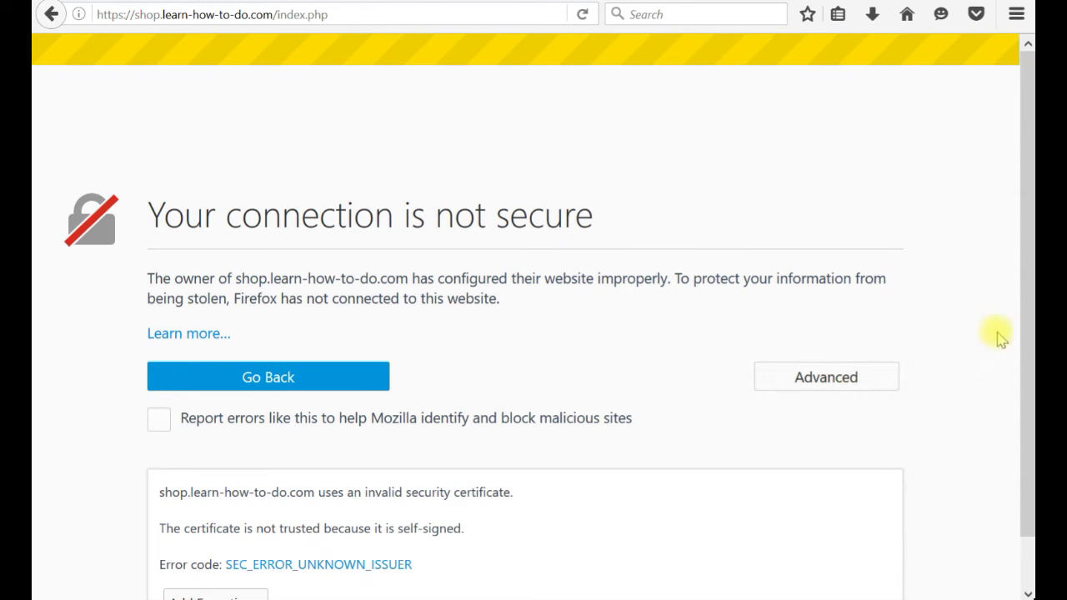
left_click_drag(1024, 322, 1010, 419)
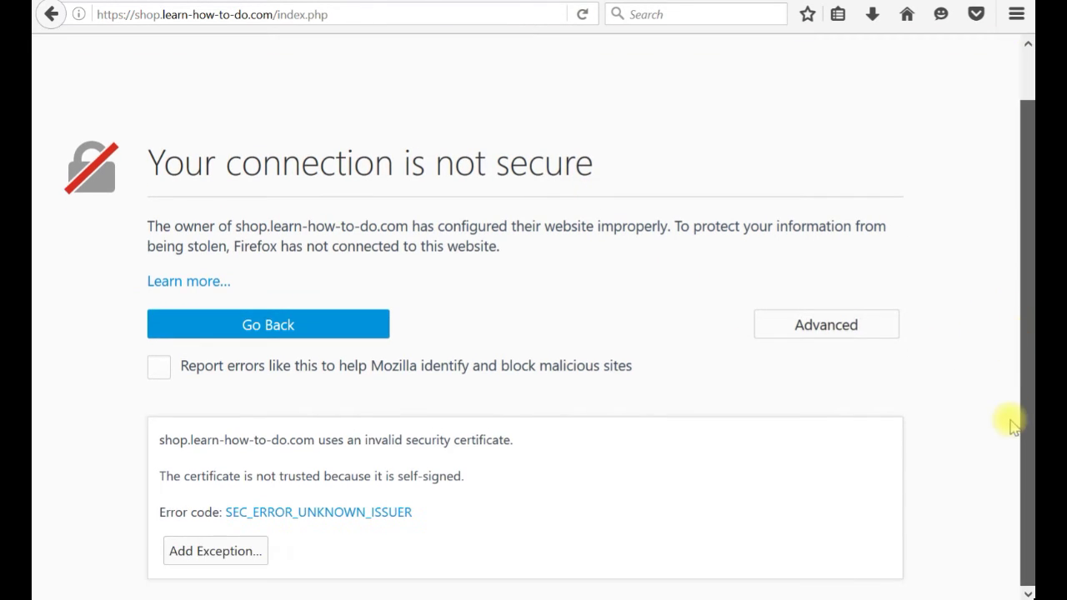
left_click(230, 556)
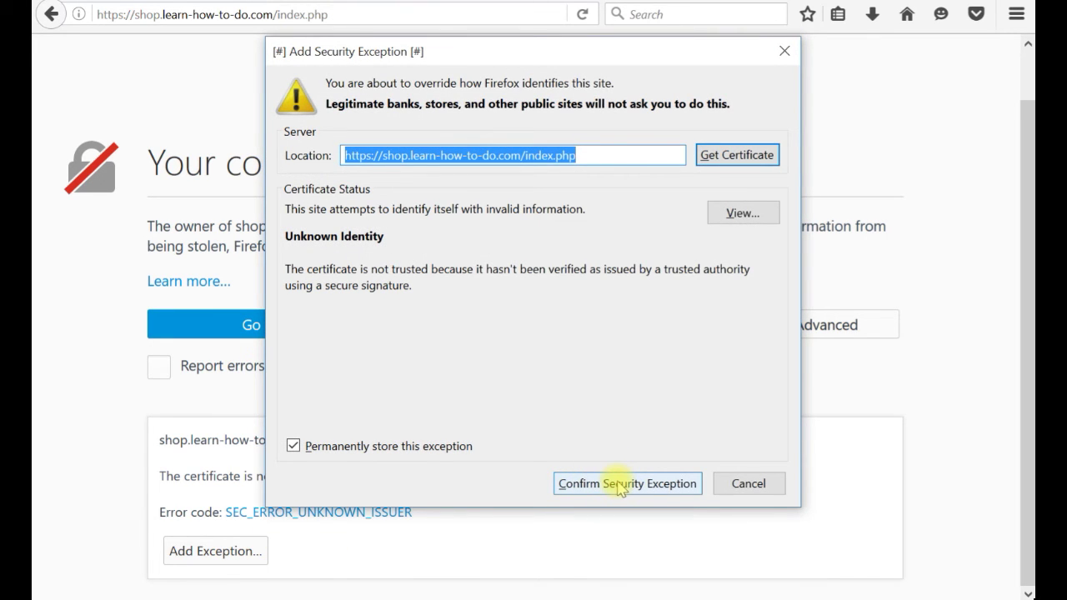
left_click(621, 487)
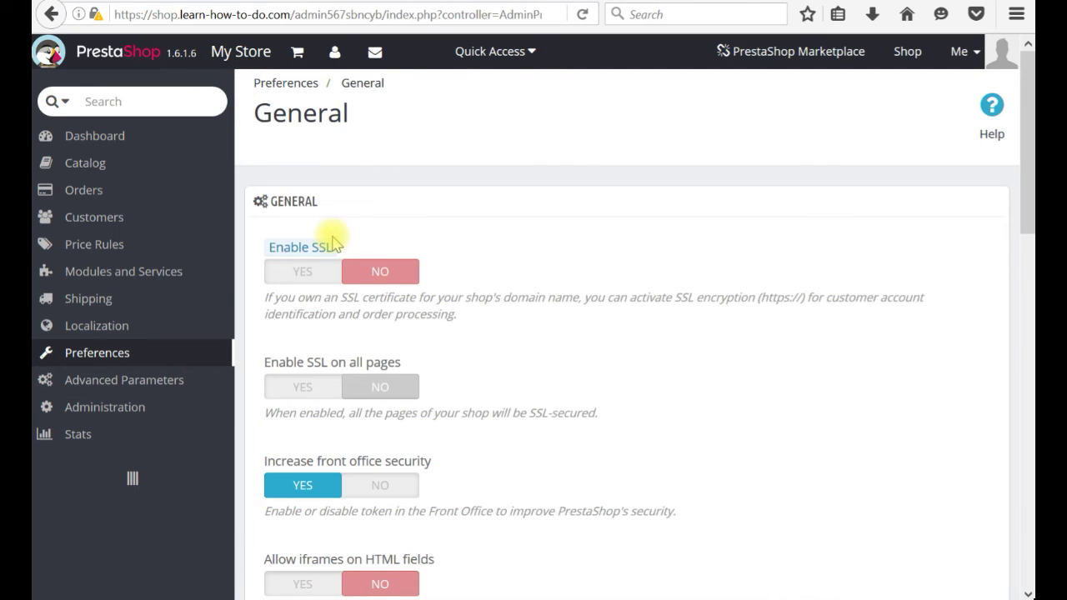
In the PrestaShop back office's general preferences, turn on Enable SSL and Enable SSL on all pages, and save the settings.
mouse_move(105, 358)
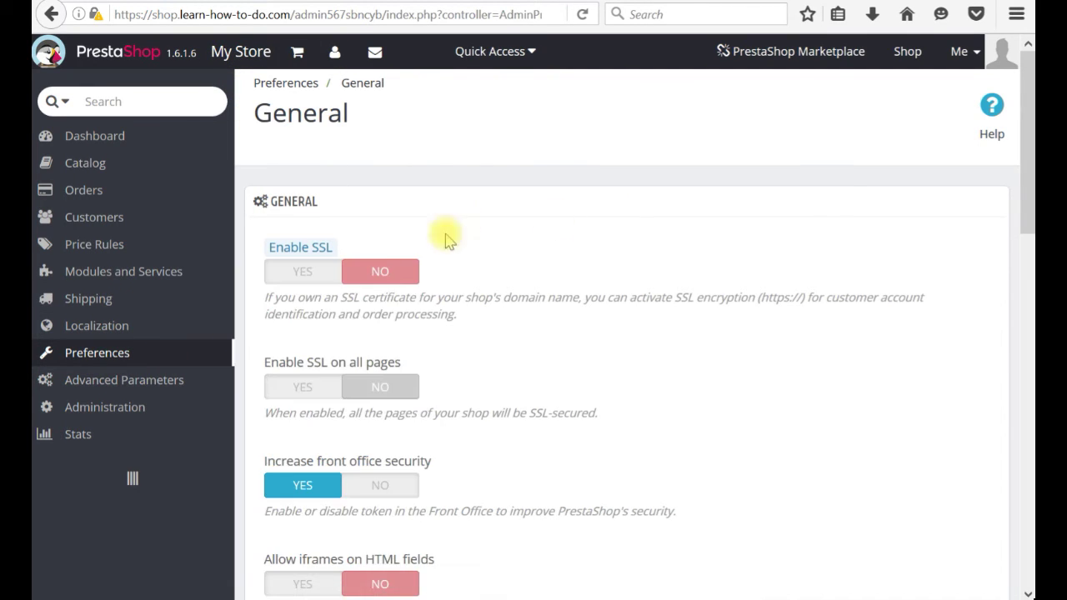
left_click(302, 275)
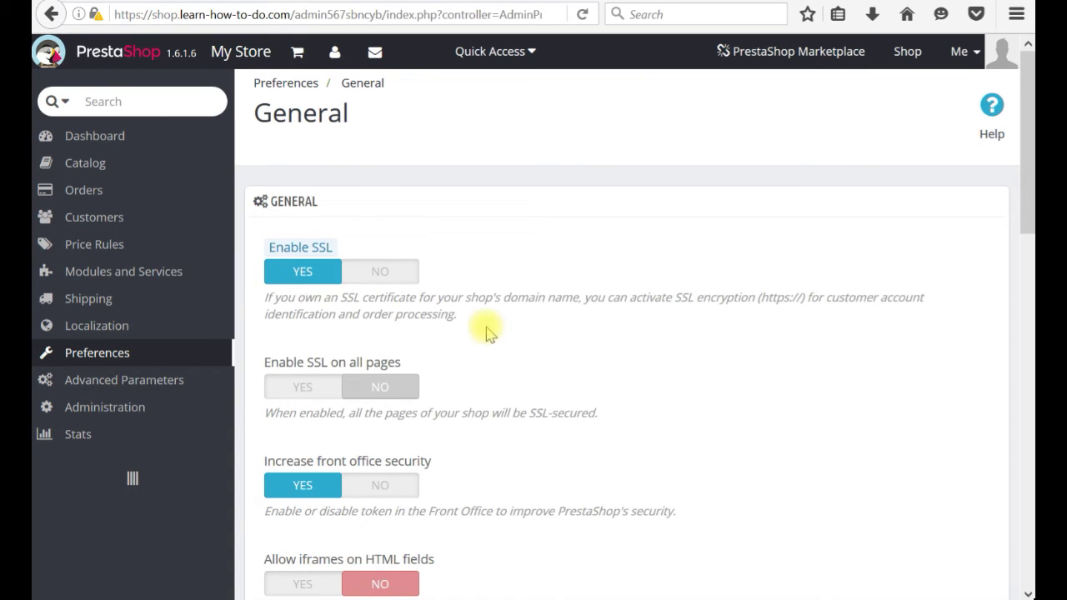
scroll(1017, 287, "down", 3)
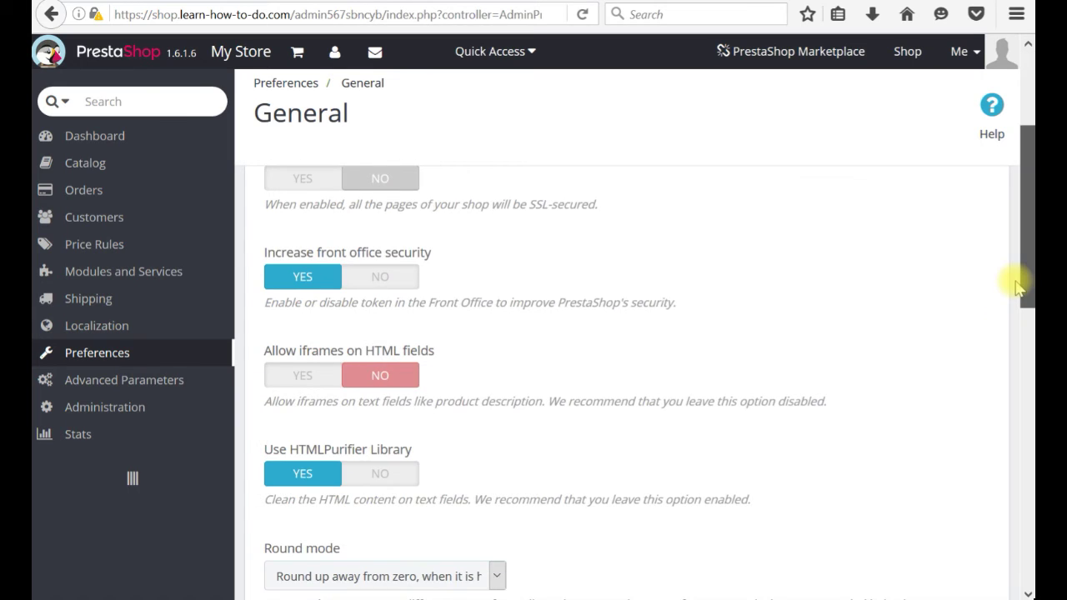
left_click_drag(1017, 287, 1023, 565)
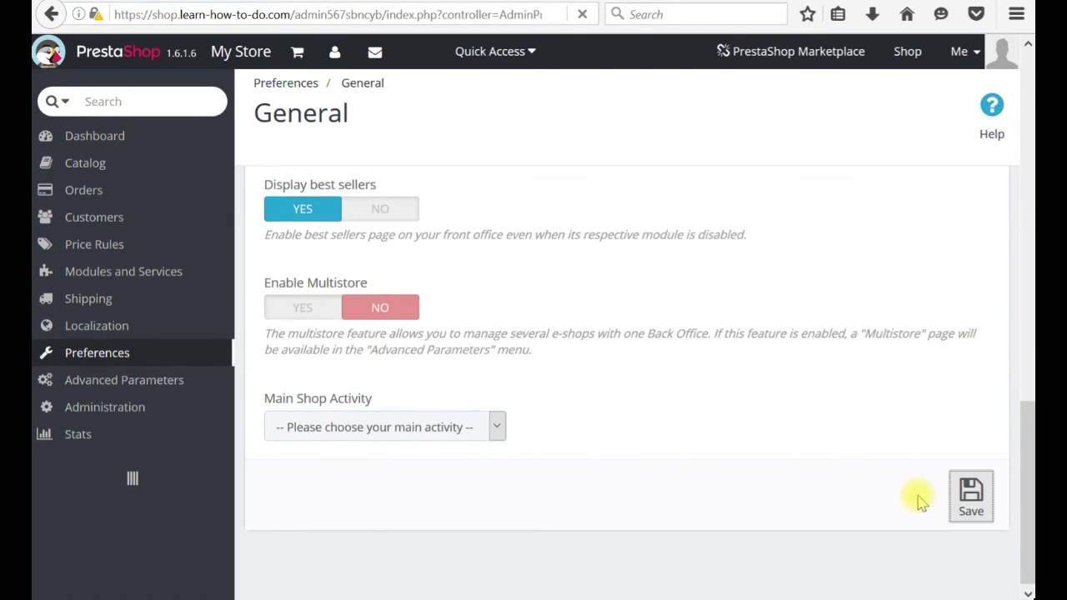
scroll(975, 467, "down", 1)
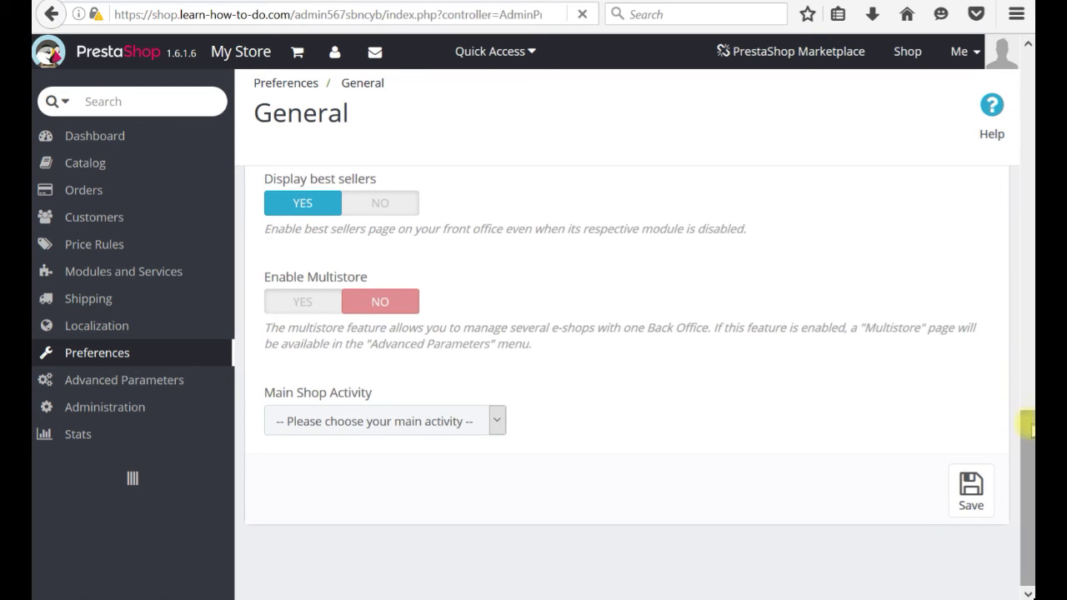
left_click_drag(1025, 433, 1020, 58)
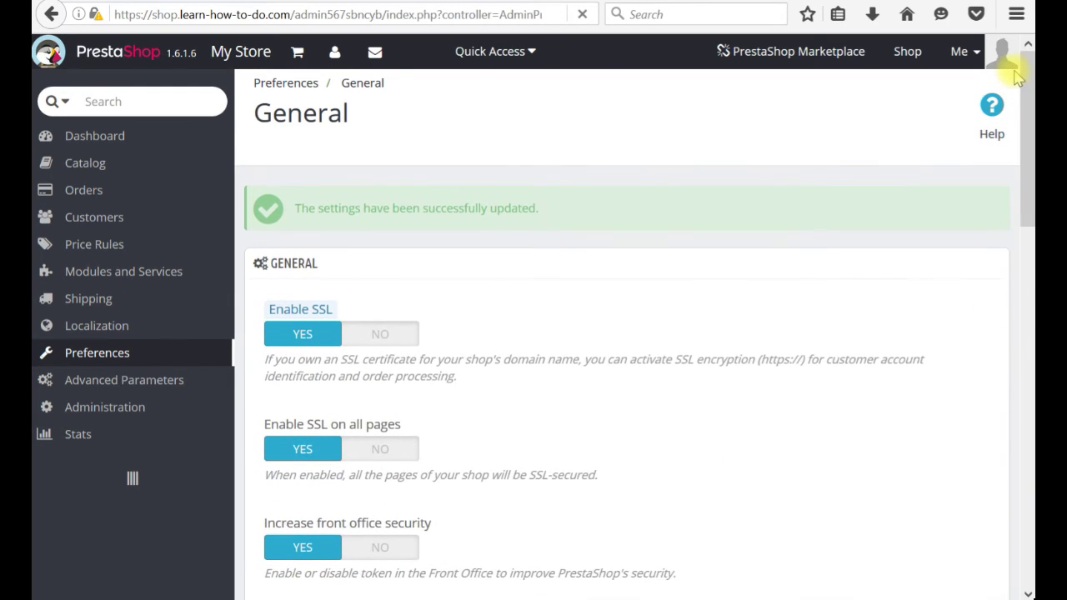
mouse_move(302, 321)
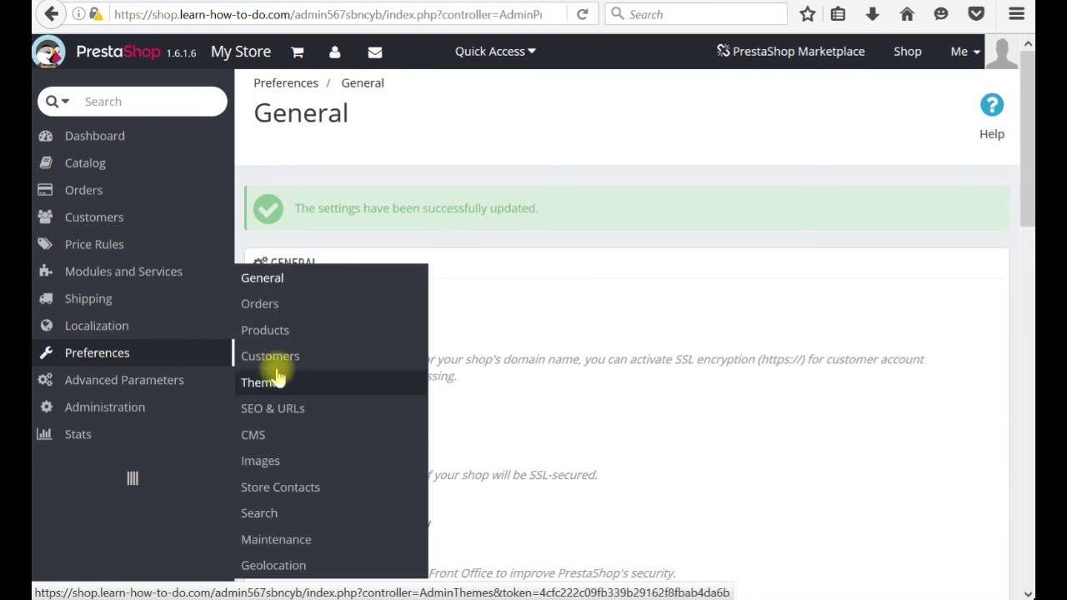
Return to the storefront, check that its address loads over HTTPS, and open the customer sign-in page.
left_click(219, 47)
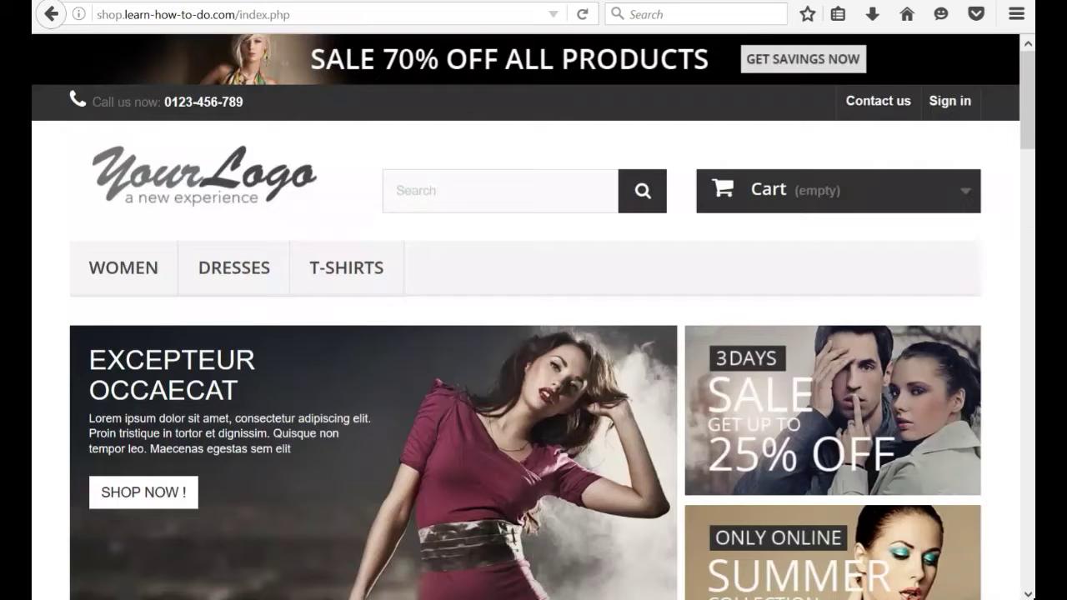
left_click(98, 15)
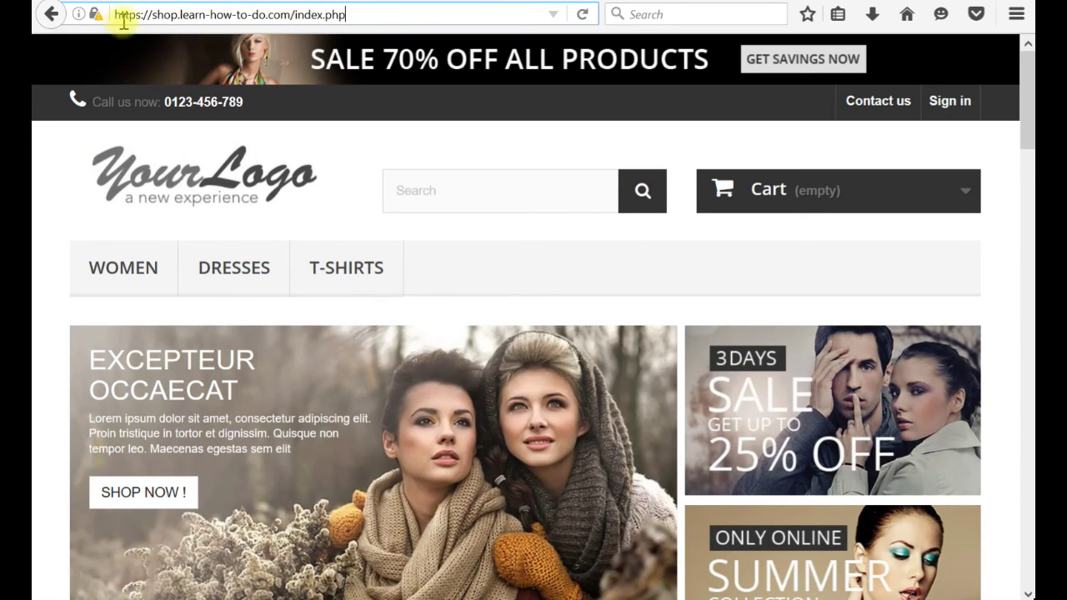
mouse_move(95, 21)
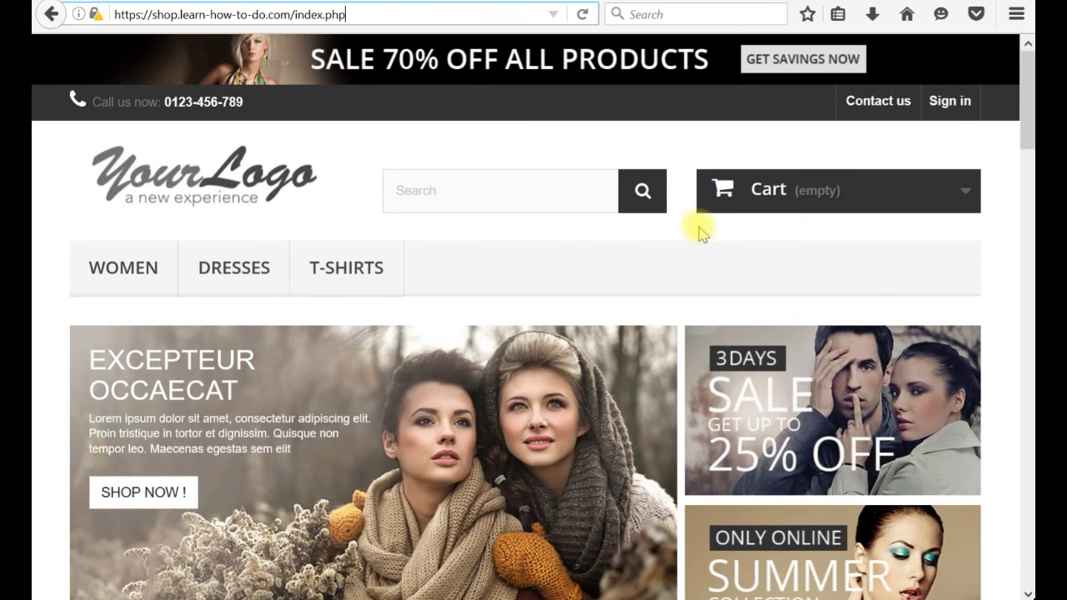
left_click(960, 103)
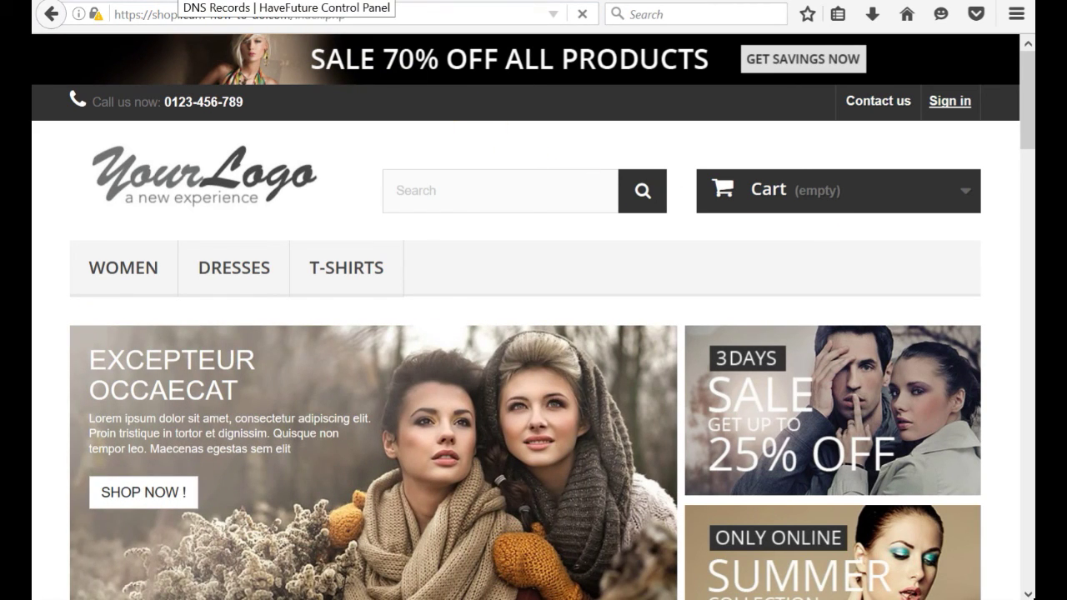
Switch to the HaveFuture control panel's DNS records page and review the domain management options, including SSL Certificates.
left_click(179, 2)
mouse_move(108, 129)
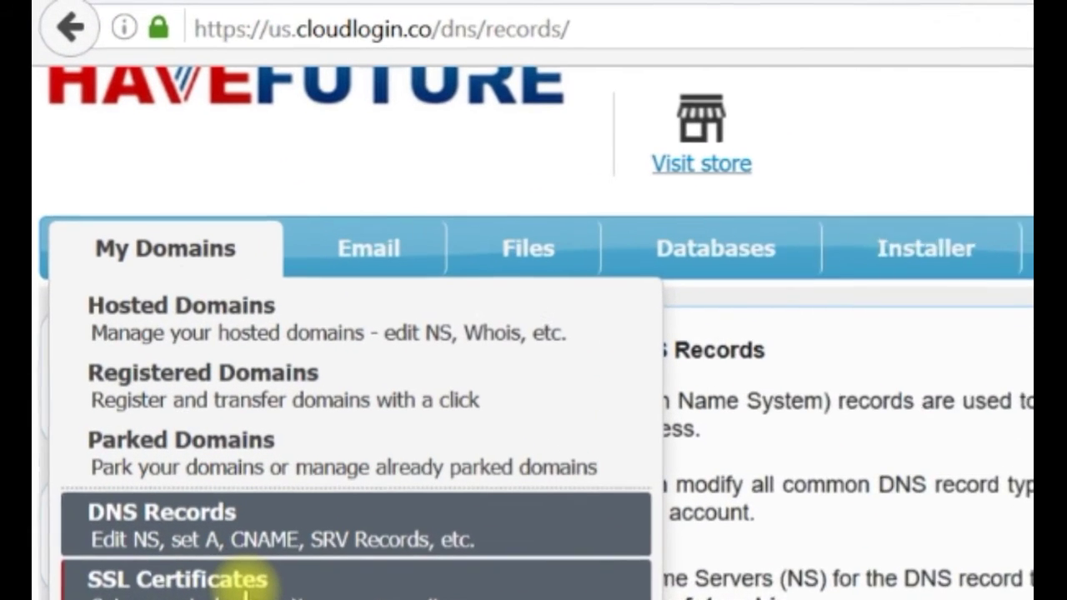
left_click(439, 1)
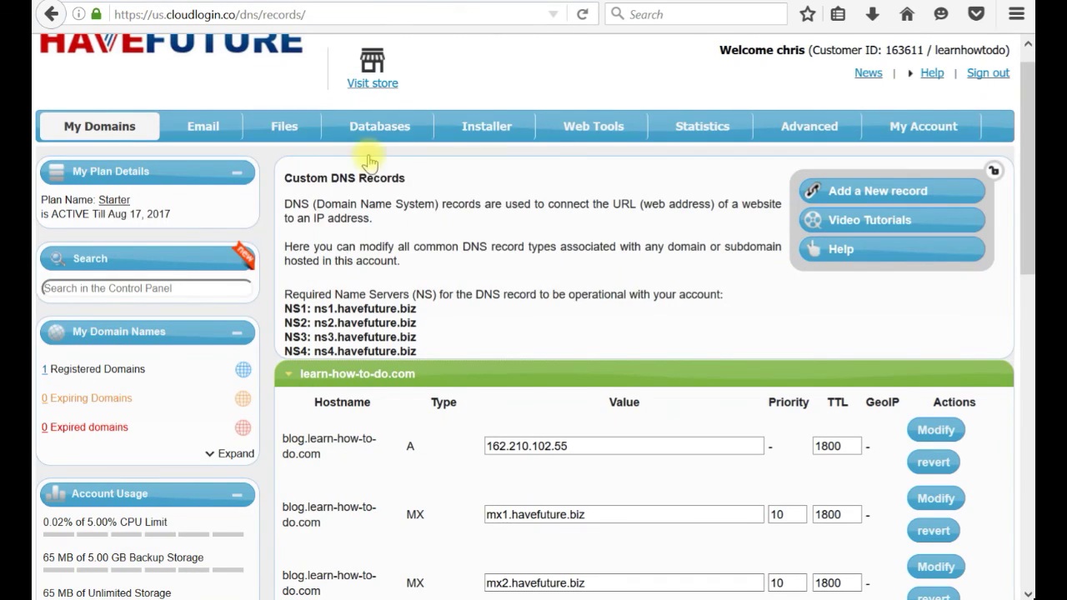
mouse_move(104, 127)
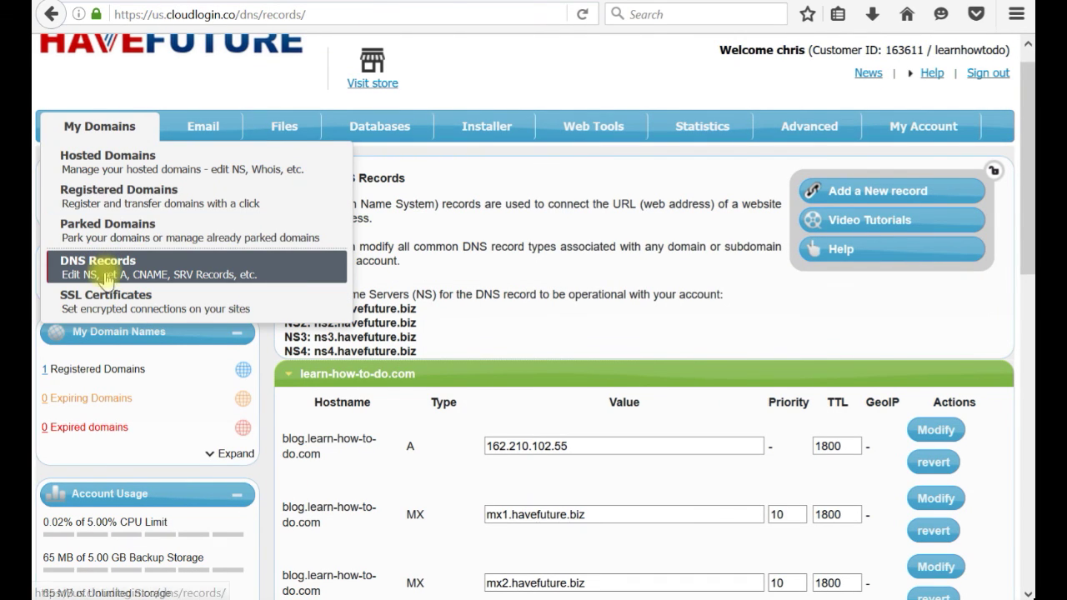